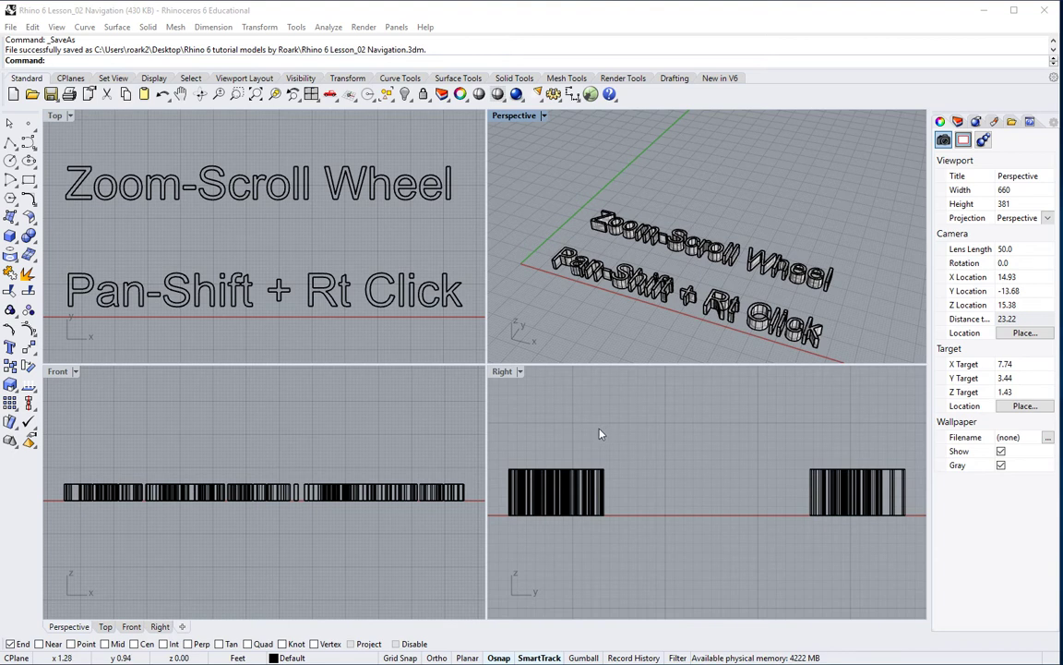
- Pan the Right, Top and Front viewports slightly and zoom the Top viewport out and in on the text
right_drag(597, 434, 601, 429)
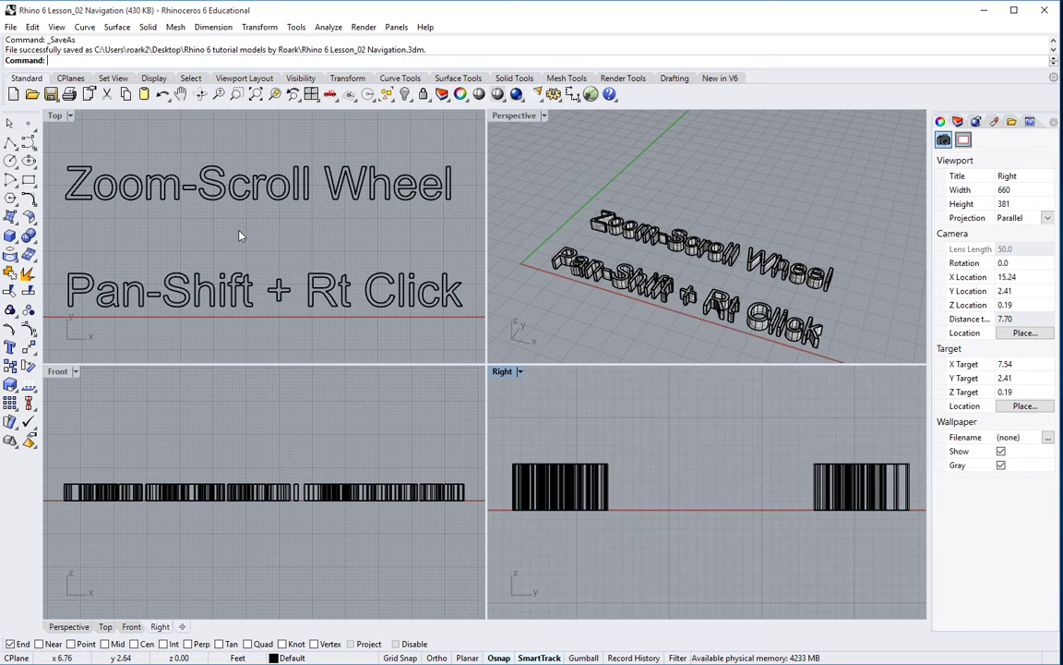
scroll(239, 235, down, 8)
scroll(239, 235, up, 10)
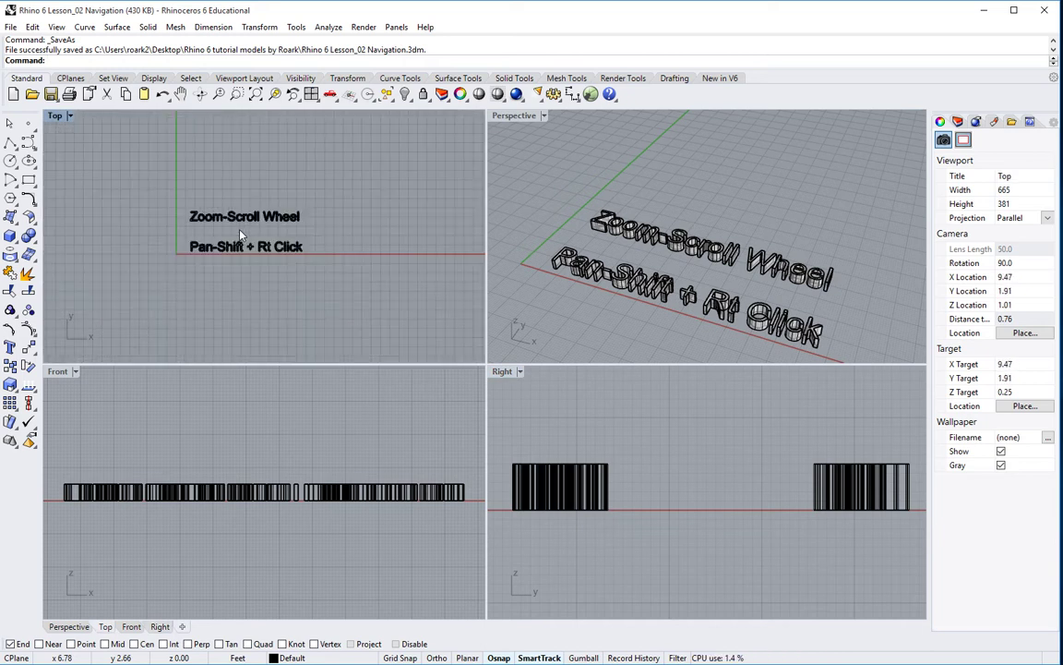
scroll(239, 236, up, 1)
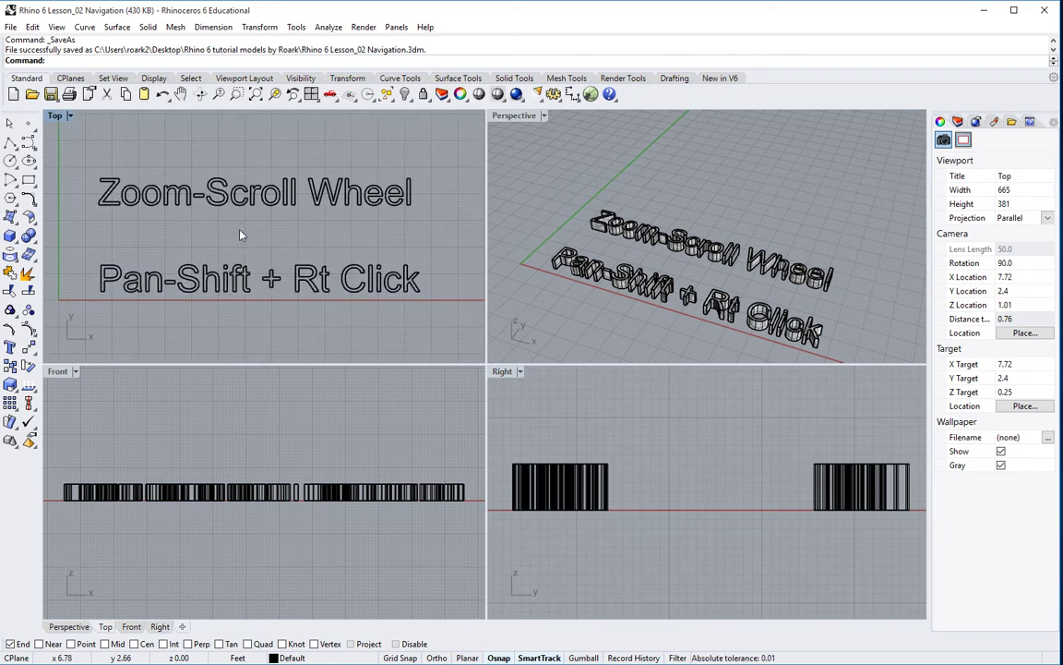
shift+right_drag(305, 250, 255, 257)
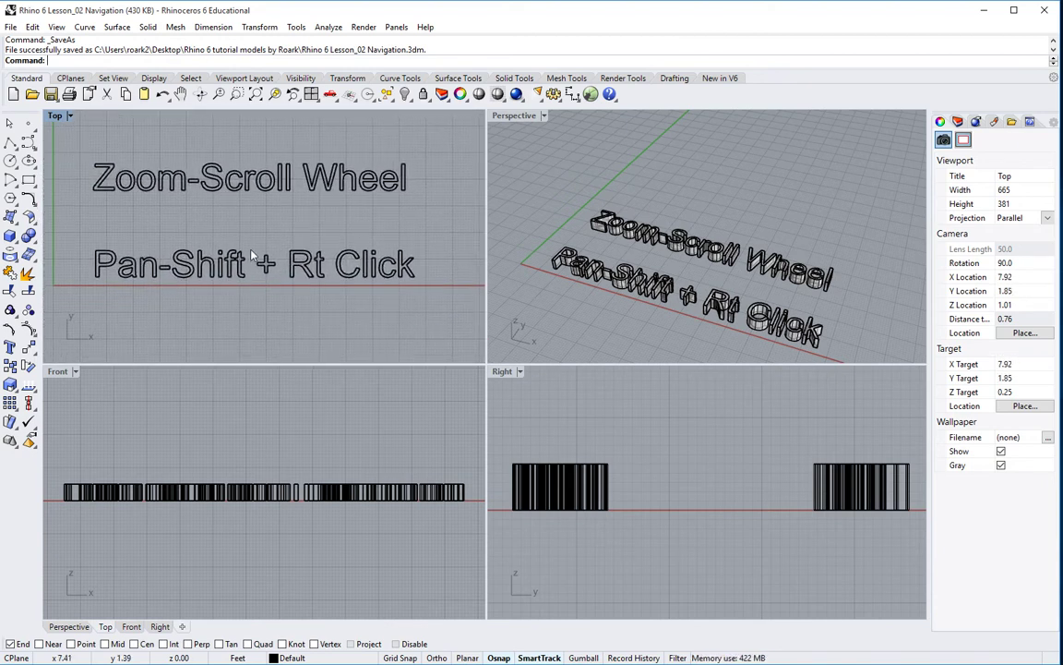
mouse_move(224, 212)
shift+right_down()
mouse_move(285, 223)
mouse_move(217, 228)
shift+right_up()
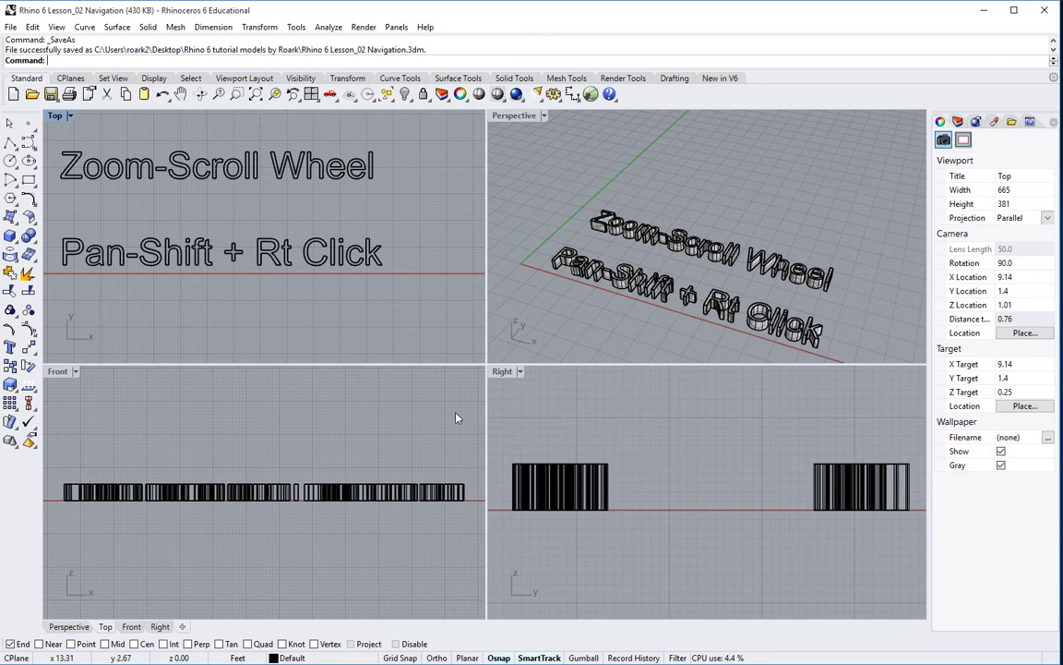
shift+right_drag(390, 416, 349, 444)
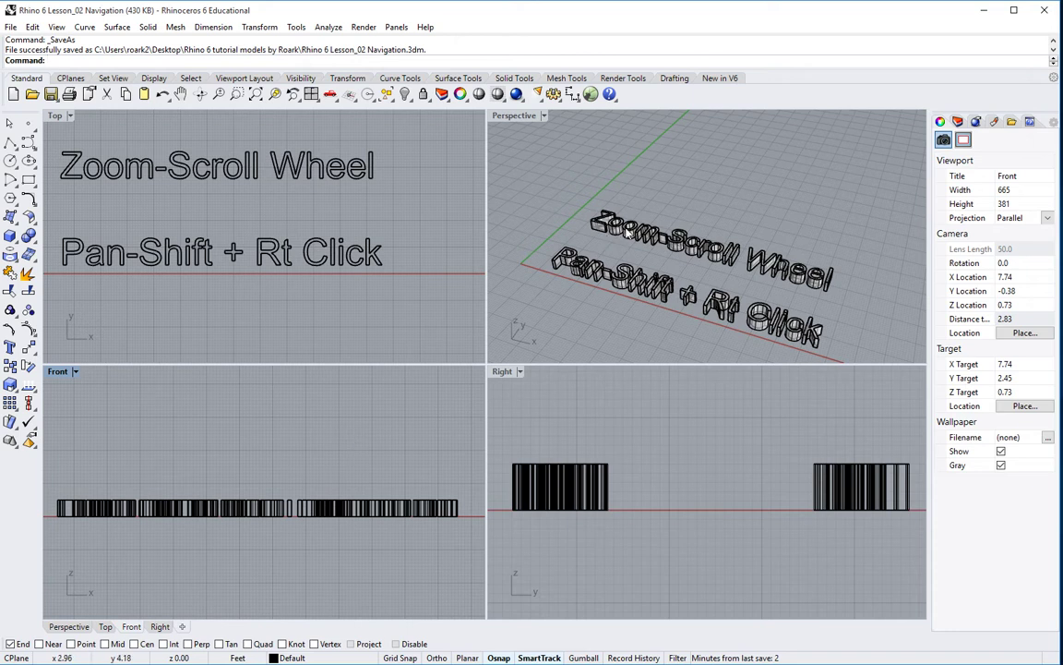
- Zoom the Perspective viewport out and in on the 3D text and pan it to centre both lines
scroll(647, 225, down, 5)
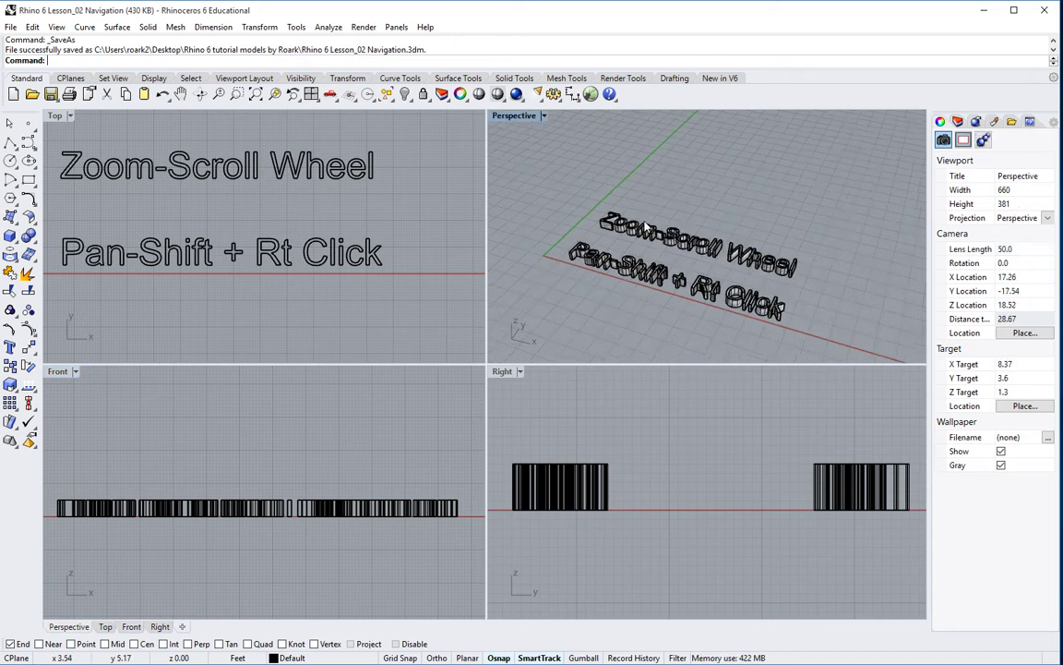
scroll(646, 226, up, 3)
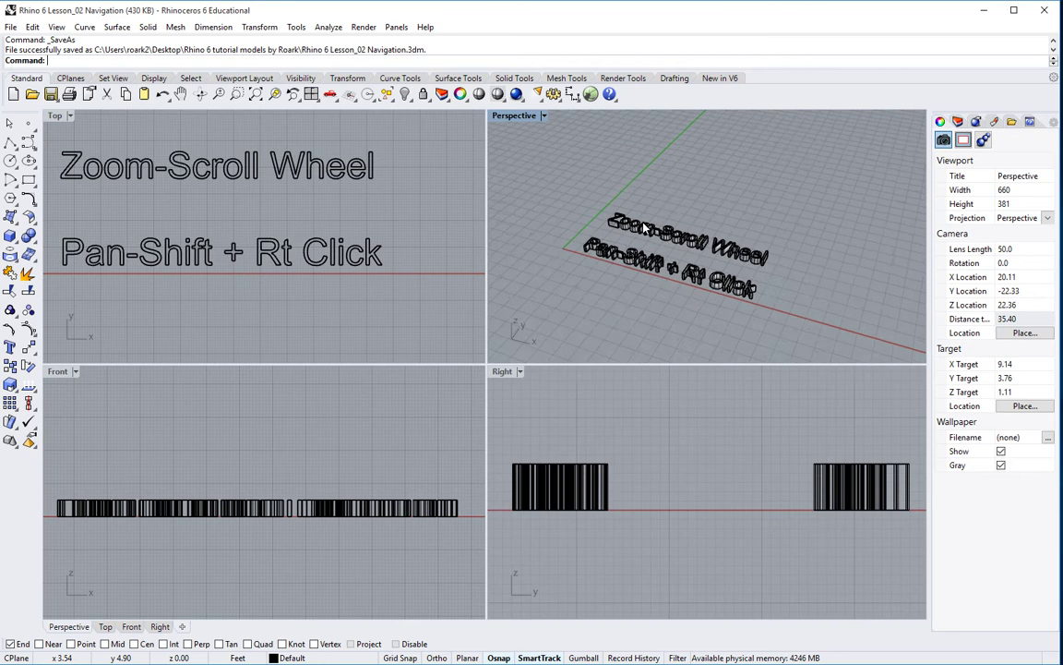
scroll(643, 226, up, 2)
scroll(644, 228, down, 2)
scroll(643, 226, up, 3)
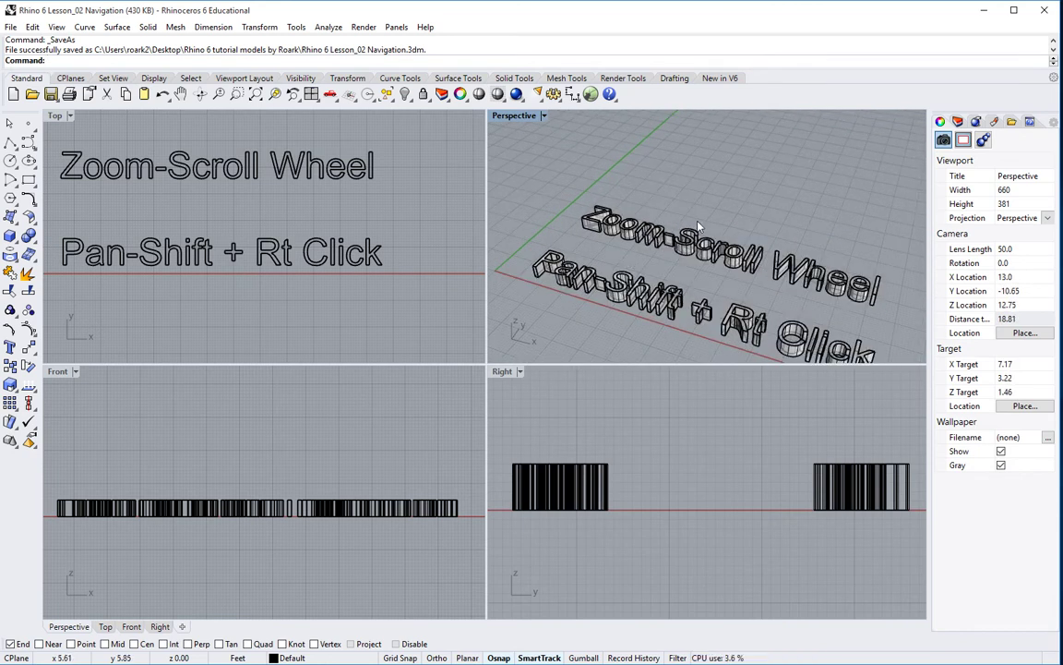
shift+right_drag(701, 224, 707, 190)
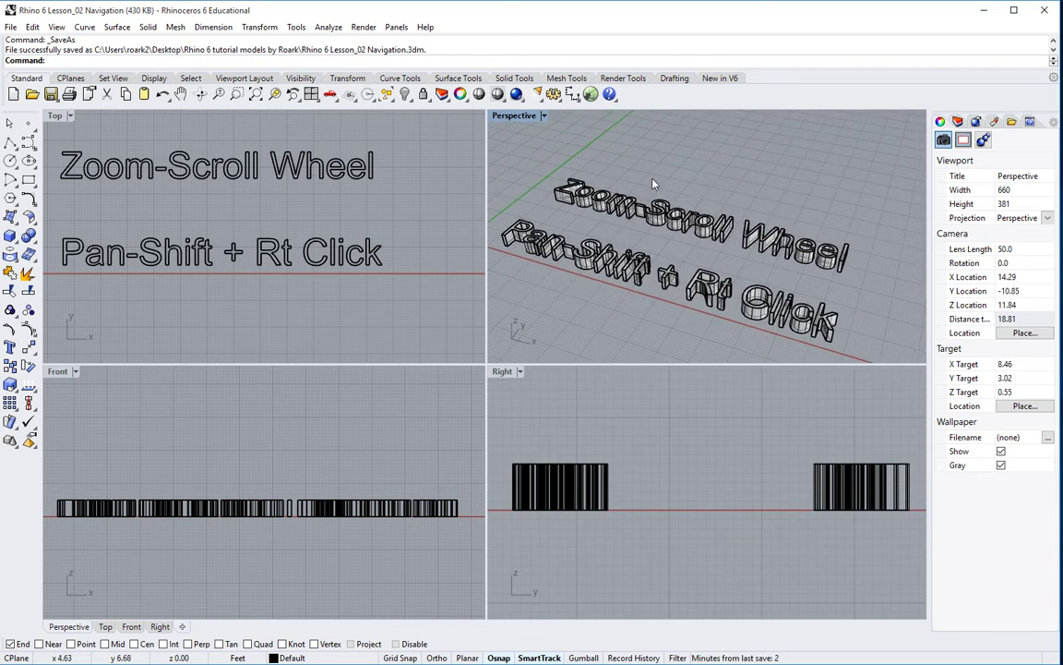
- Maximize and orbit the Perspective viewport, and inspect the text in the Top, Front and Right views before returning to Perspective
double_click(519, 117)
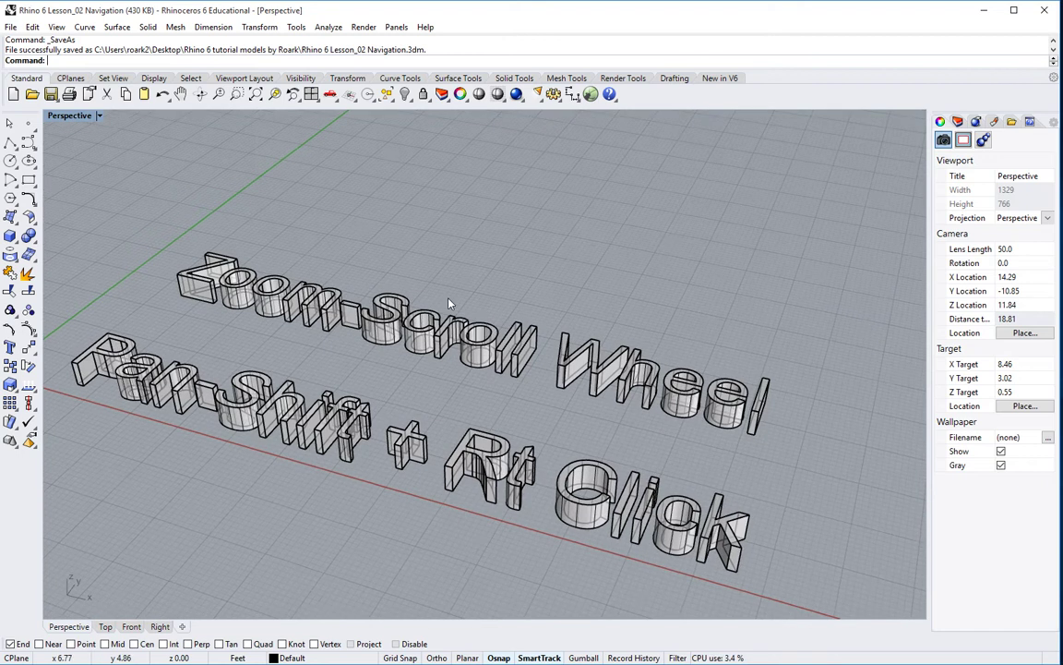
mouse_move(449, 303)
right_down()
mouse_move(484, 240)
mouse_move(441, 284)
right_up()
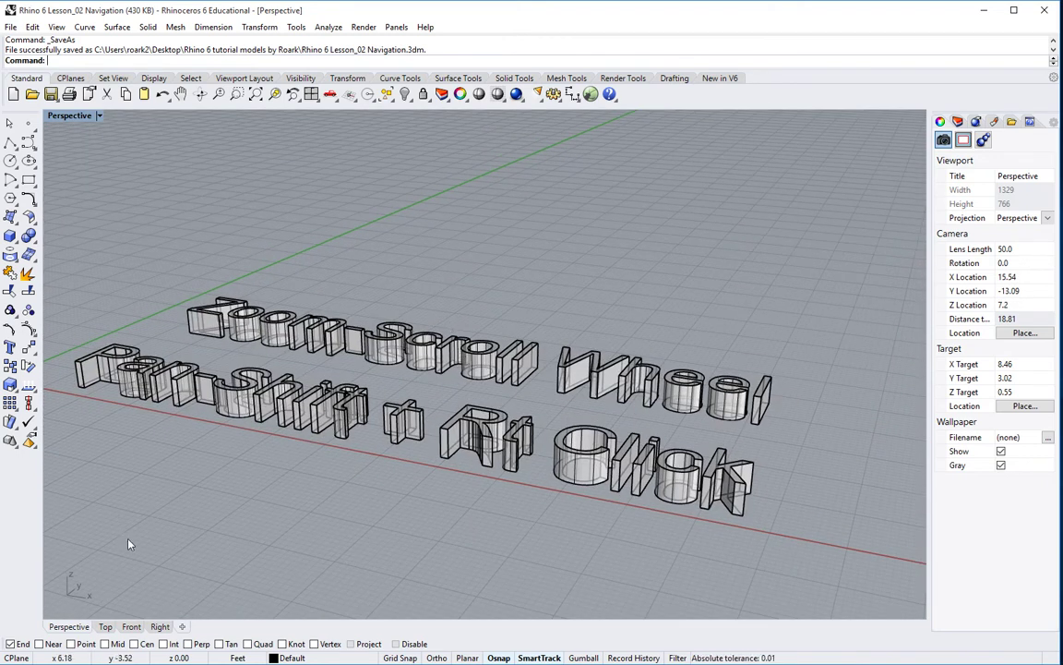
click(106, 627)
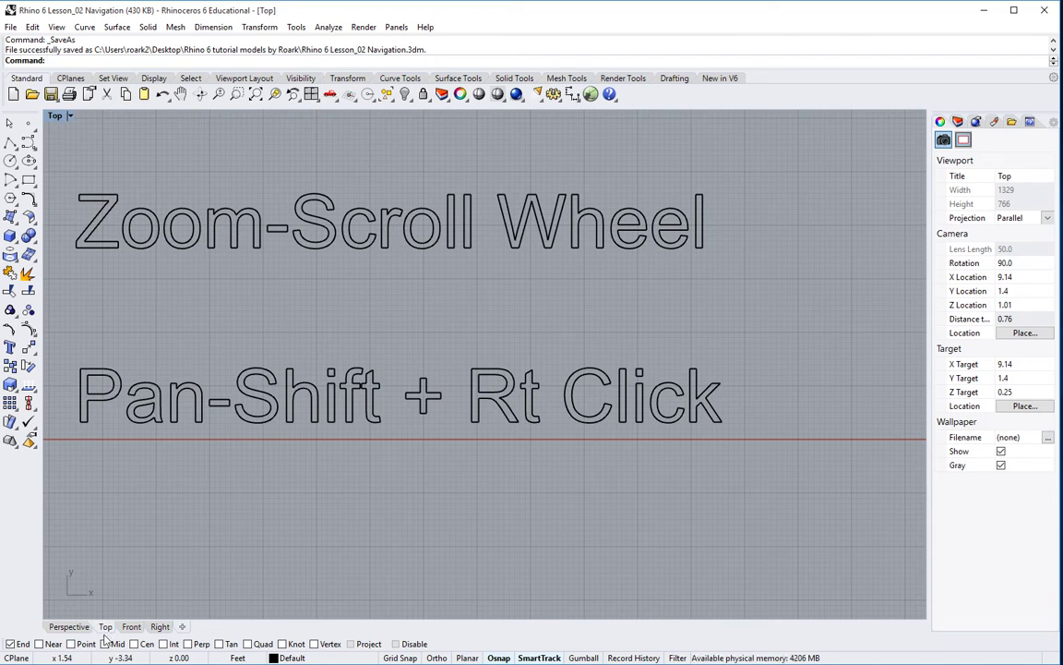
click(131, 627)
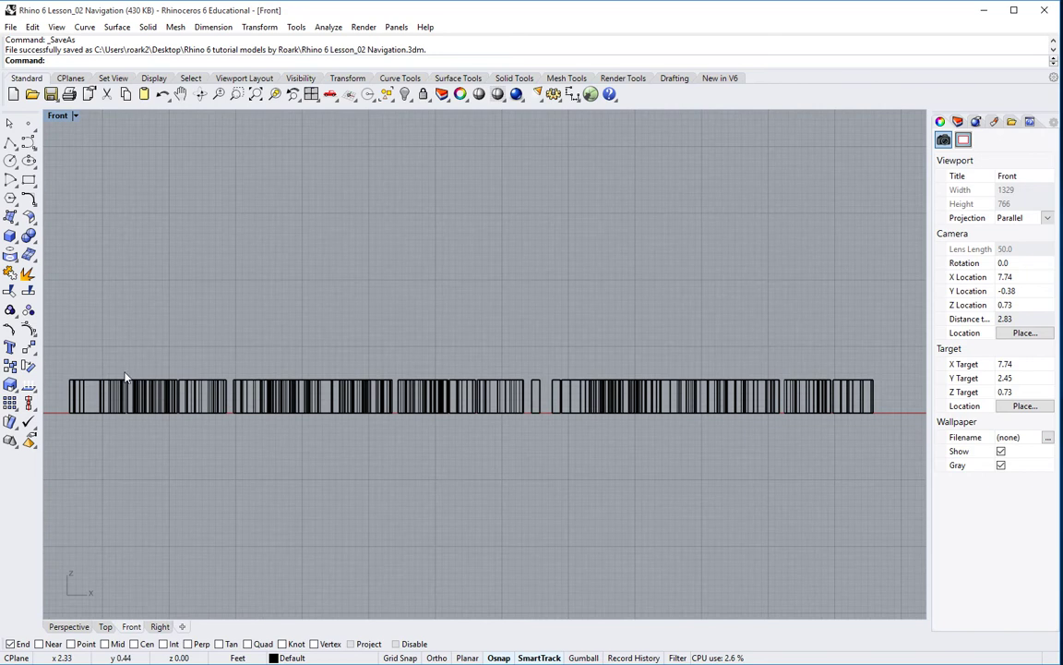
click(160, 627)
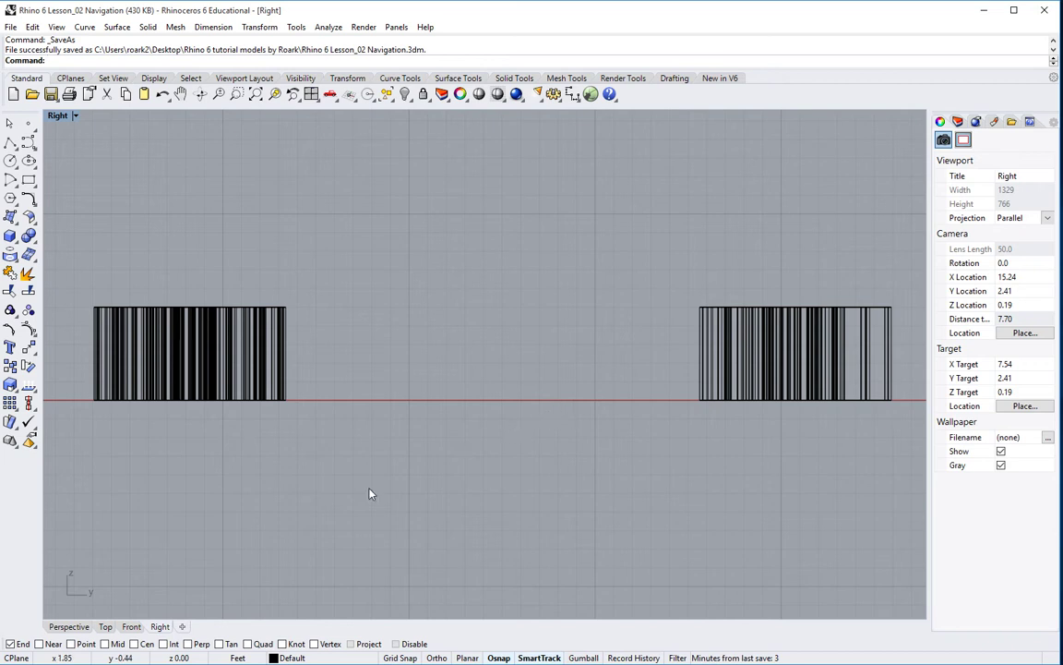
click(70, 627)
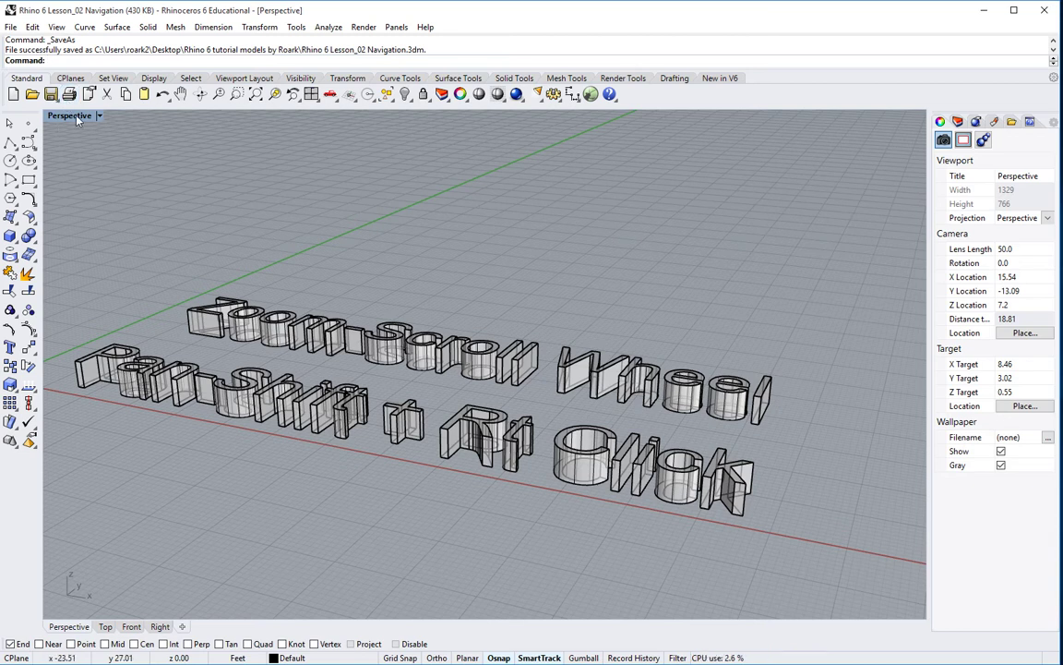
- Switch Perspective to the four-viewport layout and back to full size, and zoom, pan and orbit to face the text lines
double_click(70, 115)
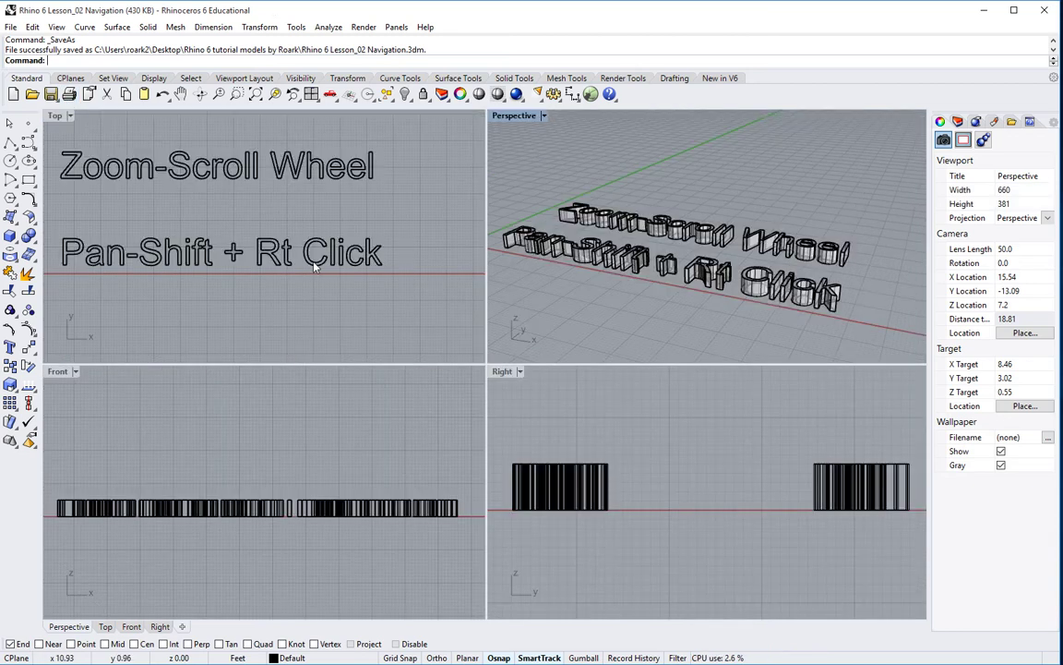
double_click(513, 116)
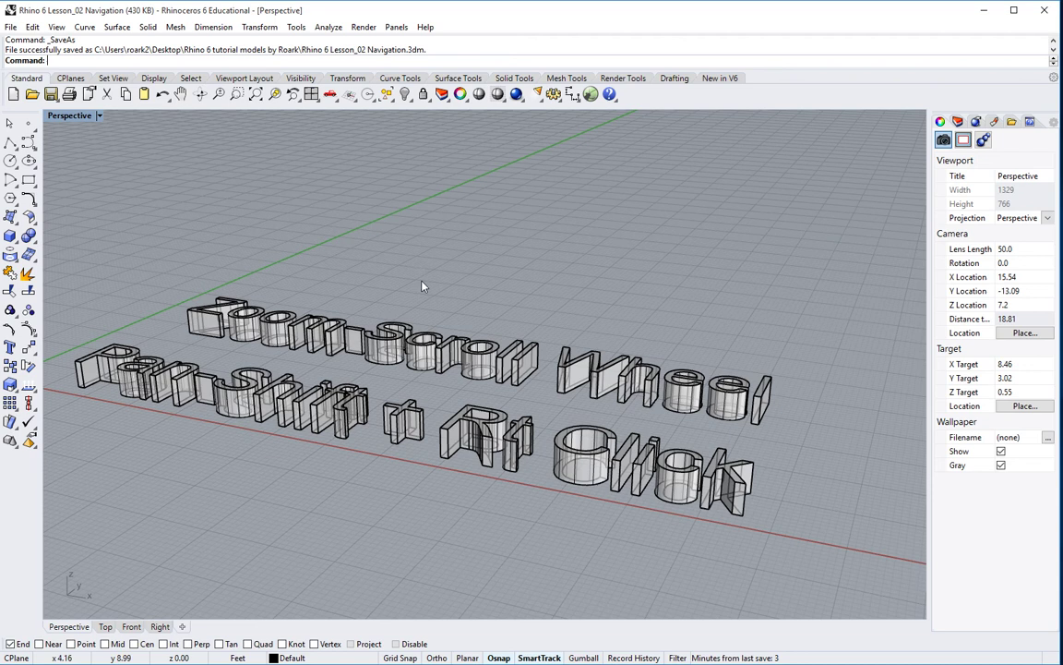
scroll(422, 287, down, 5)
scroll(422, 286, up, 5)
scroll(422, 286, down, 3)
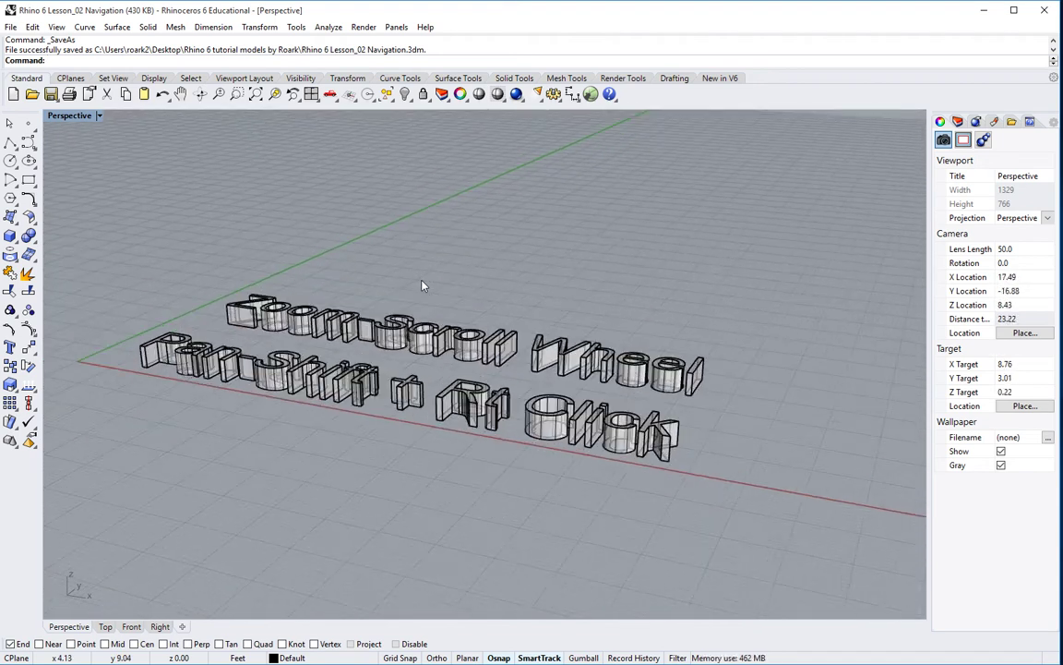
scroll(422, 286, up, 3)
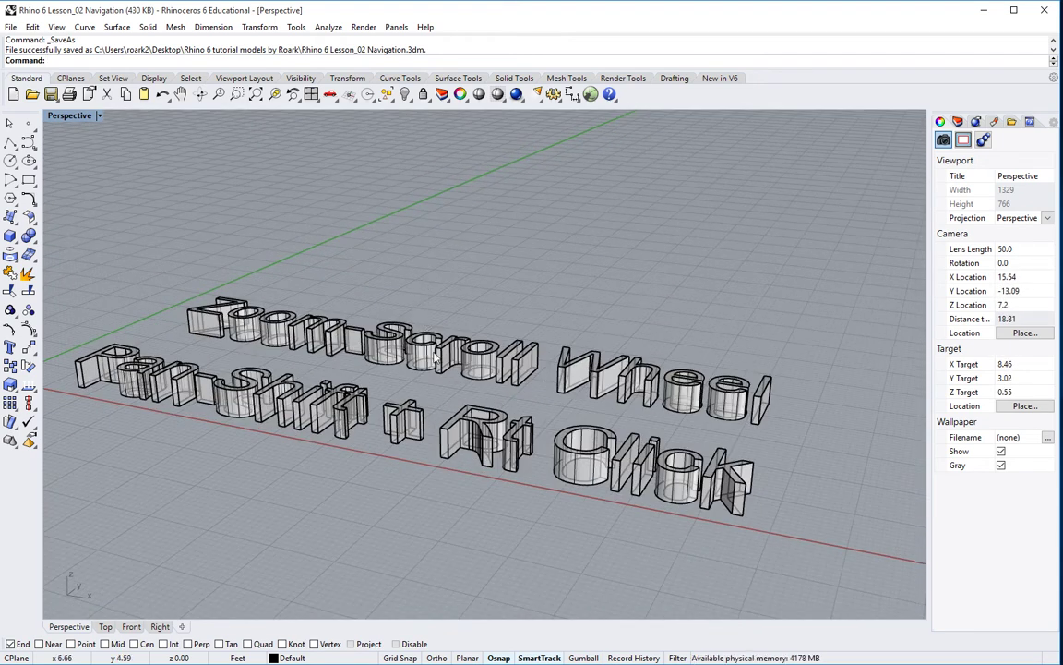
shift+right_drag(412, 355, 458, 306)
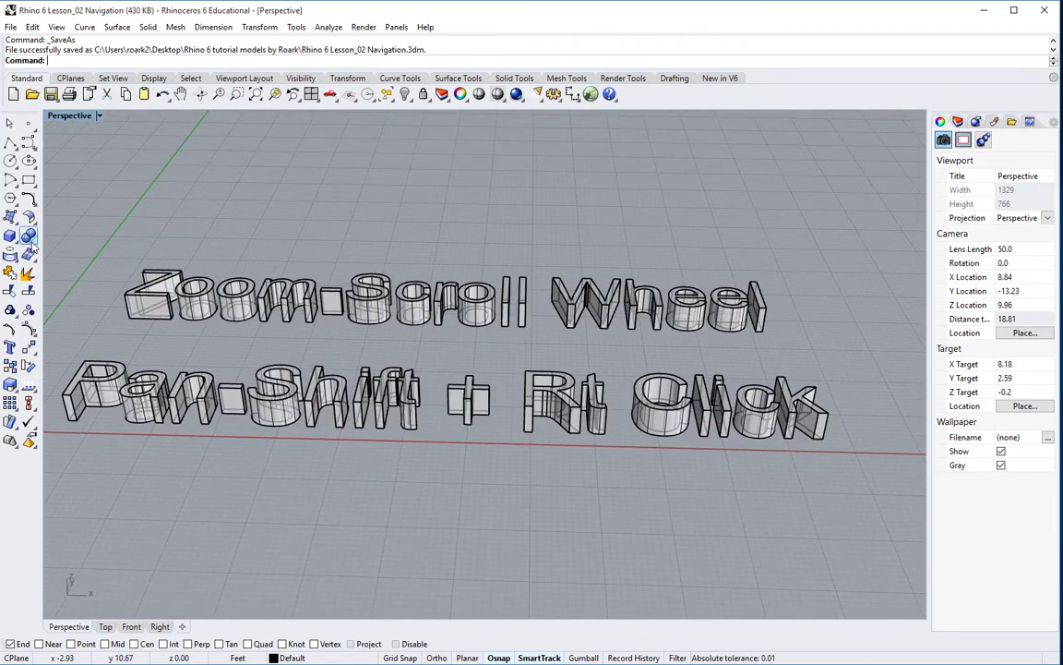
- Create a solid text object reading "Orbit in Perspective_Rt Click" in the Top viewport, left-aligned below the "Pan-Shift + Rt Click" line
double_click(83, 118)
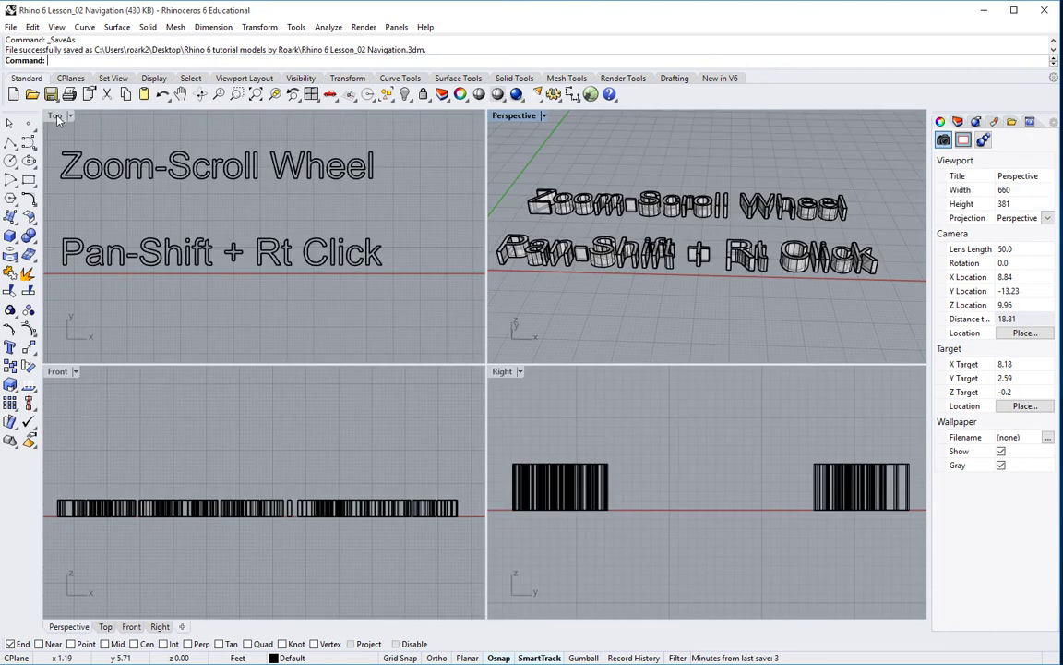
double_click(55, 116)
scroll(171, 250, down, 4)
right_drag(201, 267, 281, 260)
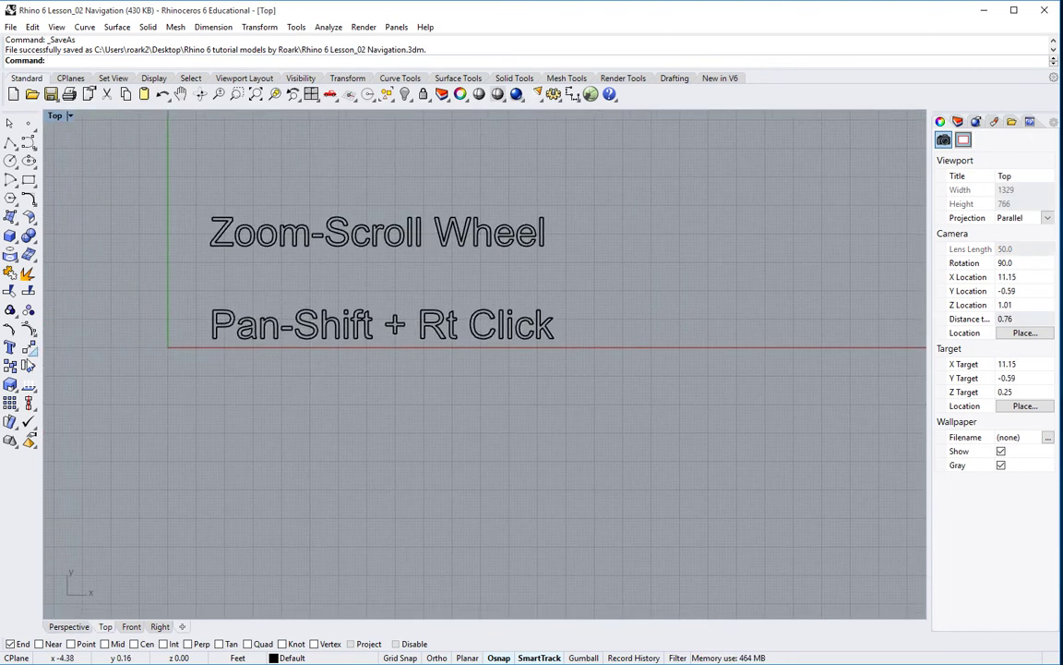
click(9, 348)
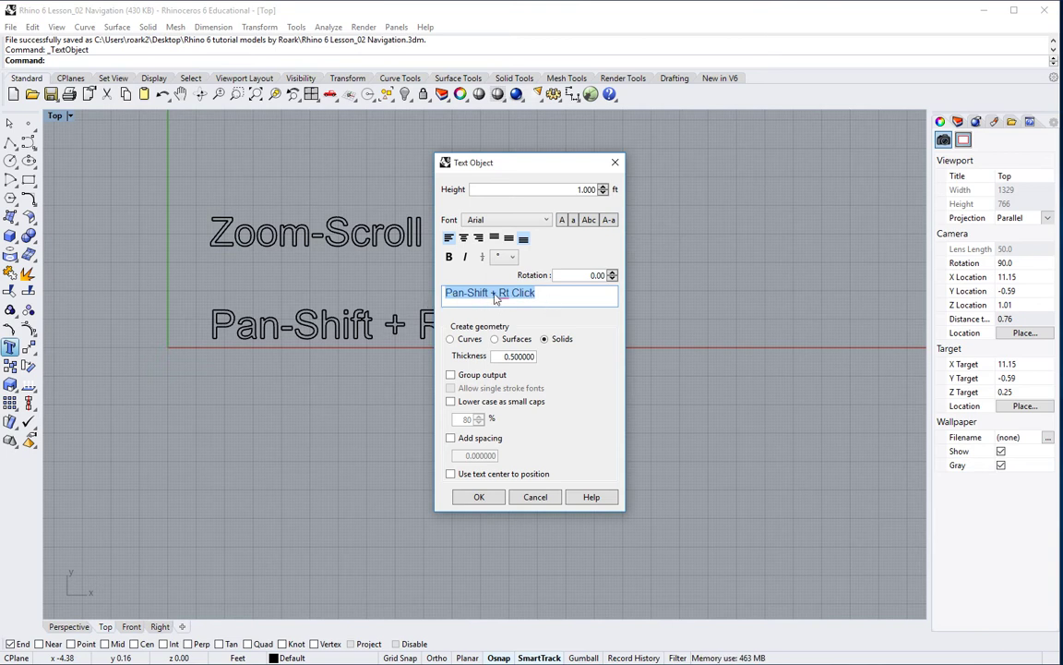
text(O)
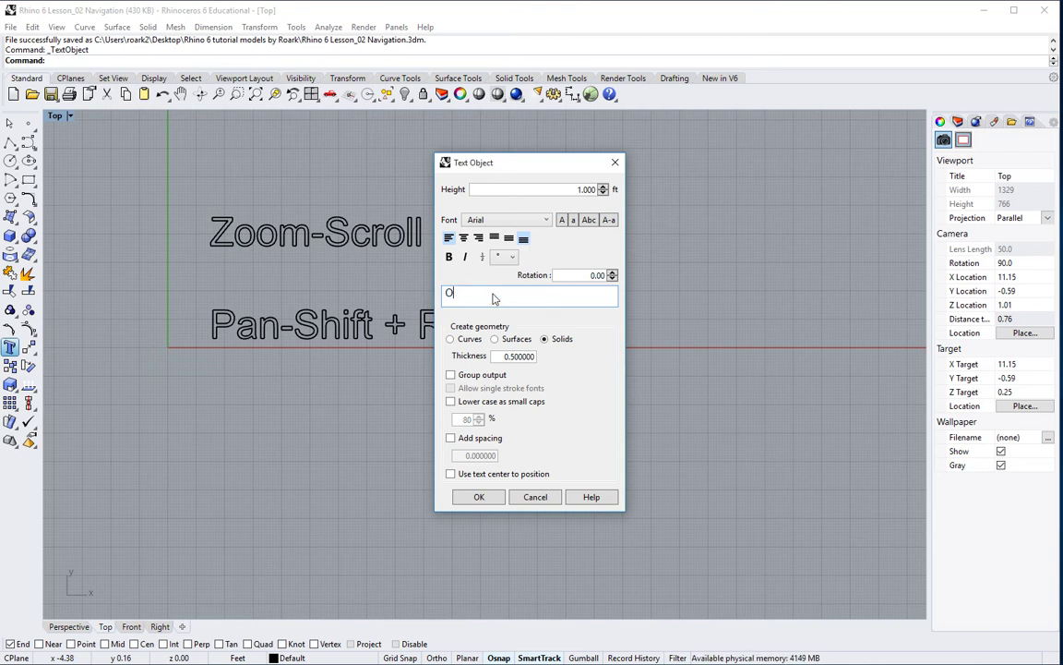
text(rbit )
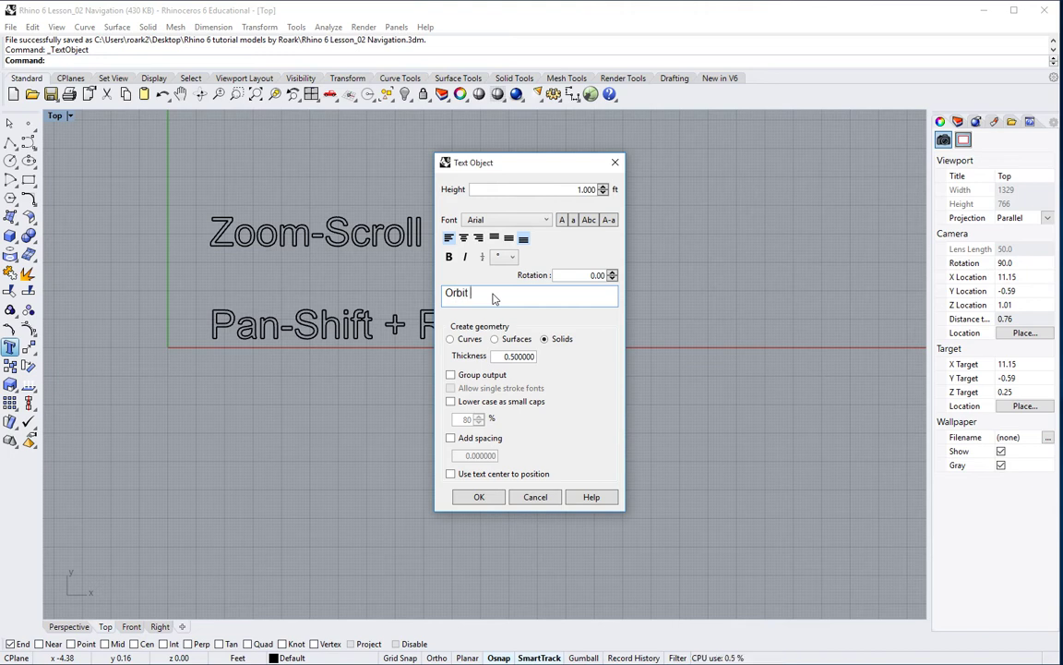
text(in Perspective_)
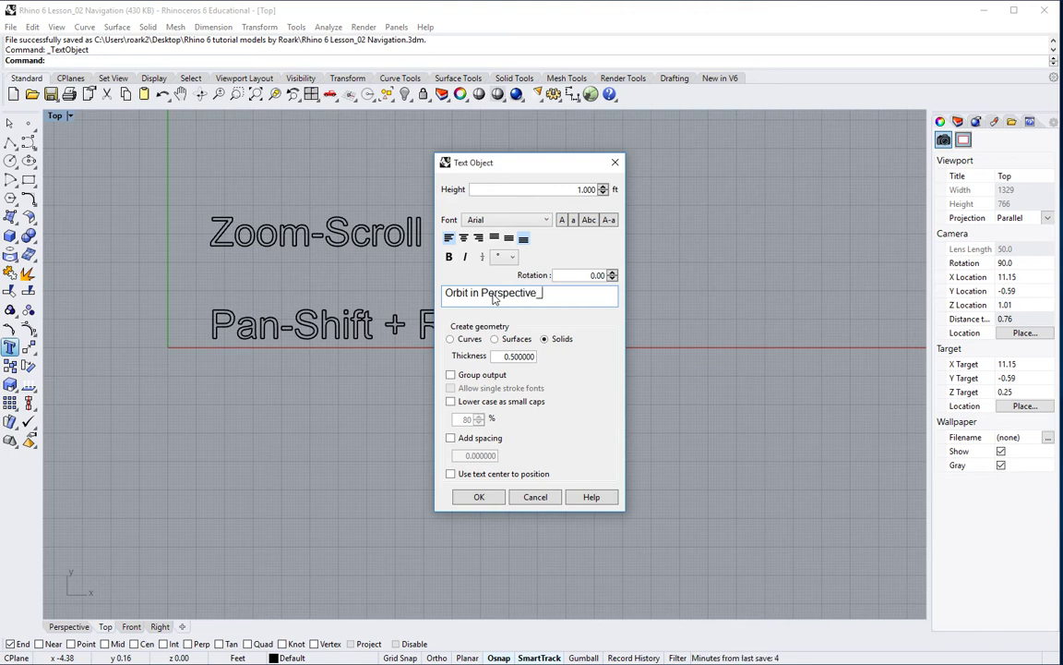
text(Rt Click)
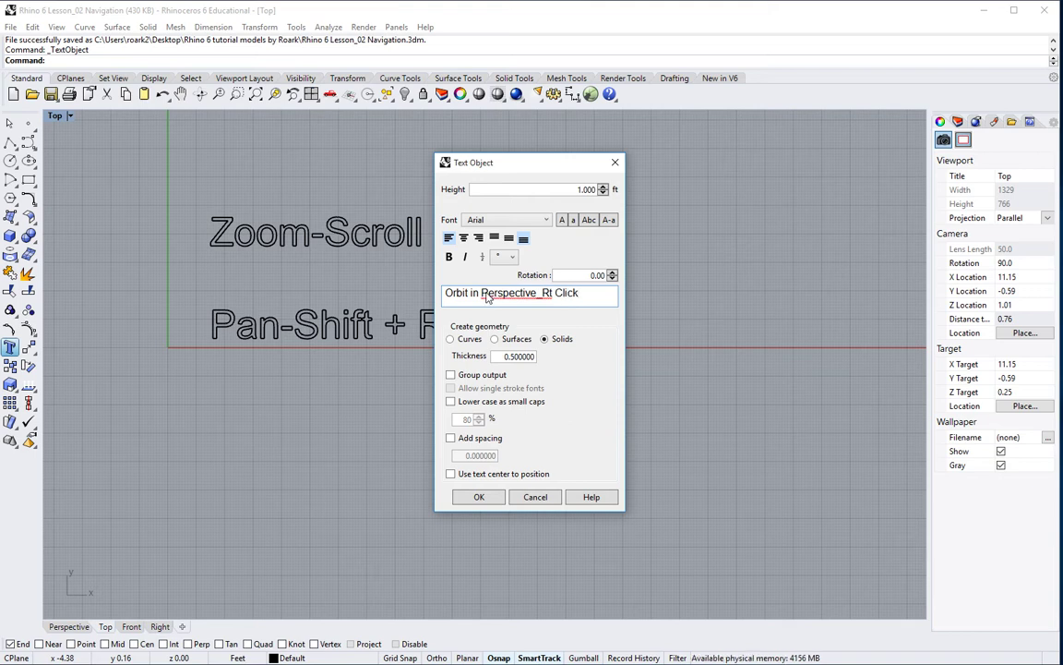
click(485, 496)
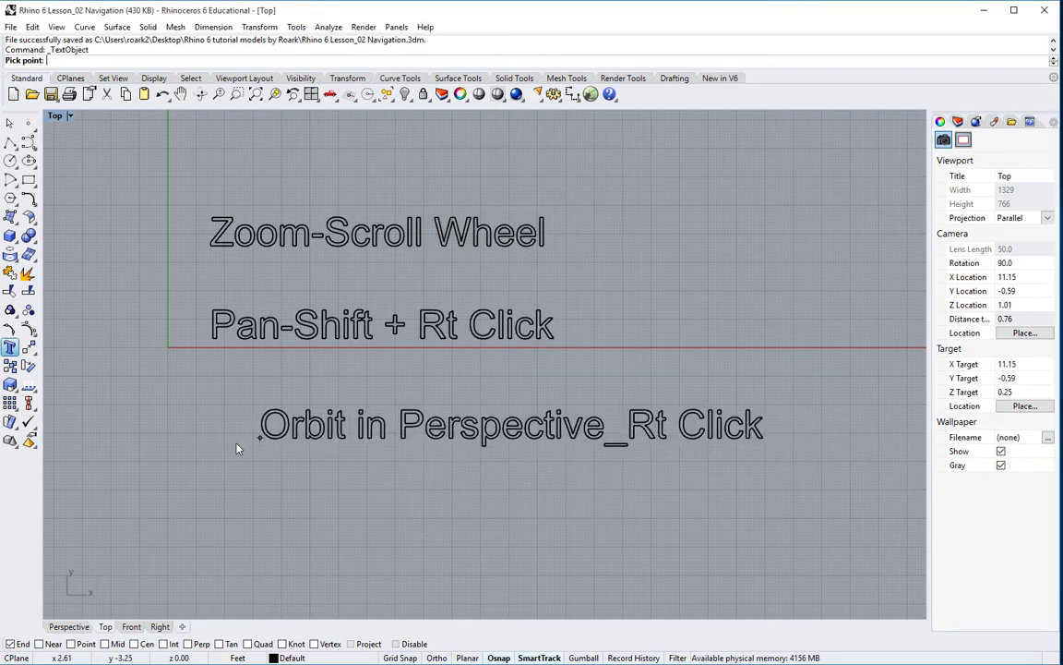
click(209, 420)
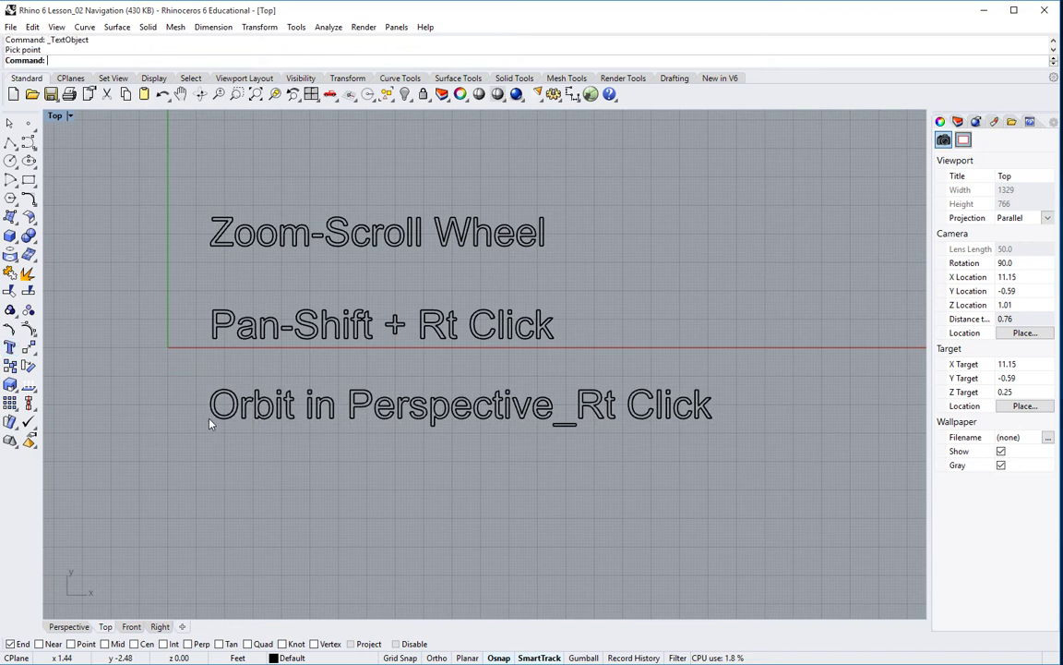
- Examine all three text lines in the maximized Perspective viewport by zooming out, panning and orbiting to a higher angle
click(69, 627)
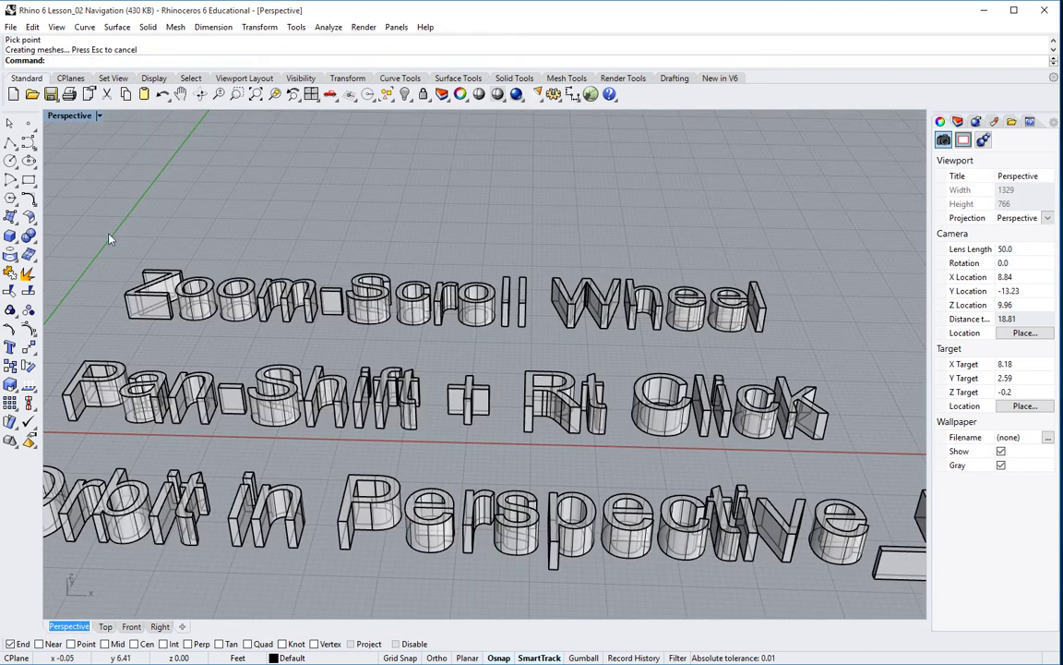
mouse_move(364, 369)
right_down()
mouse_move(368, 319)
mouse_move(363, 357)
mouse_move(387, 340)
mouse_move(369, 280)
mouse_move(368, 388)
mouse_move(365, 350)
right_up()
scroll(365, 351, down, 8)
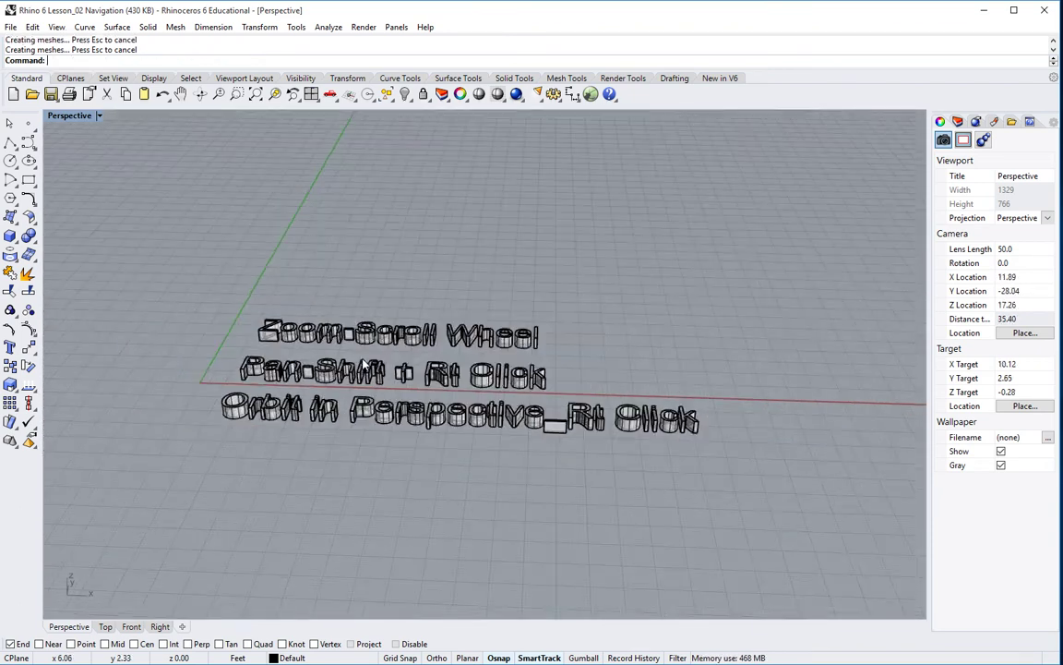
scroll(364, 358, up, 3)
shift+right_drag(363, 358, 383, 424)
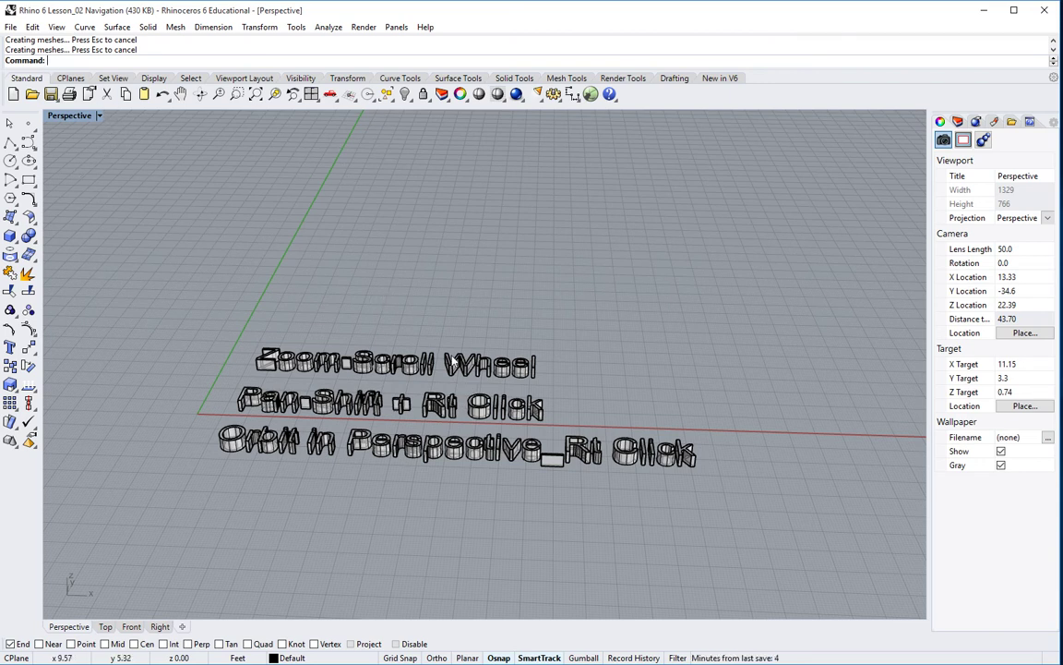
right_drag(446, 412, 446, 388)
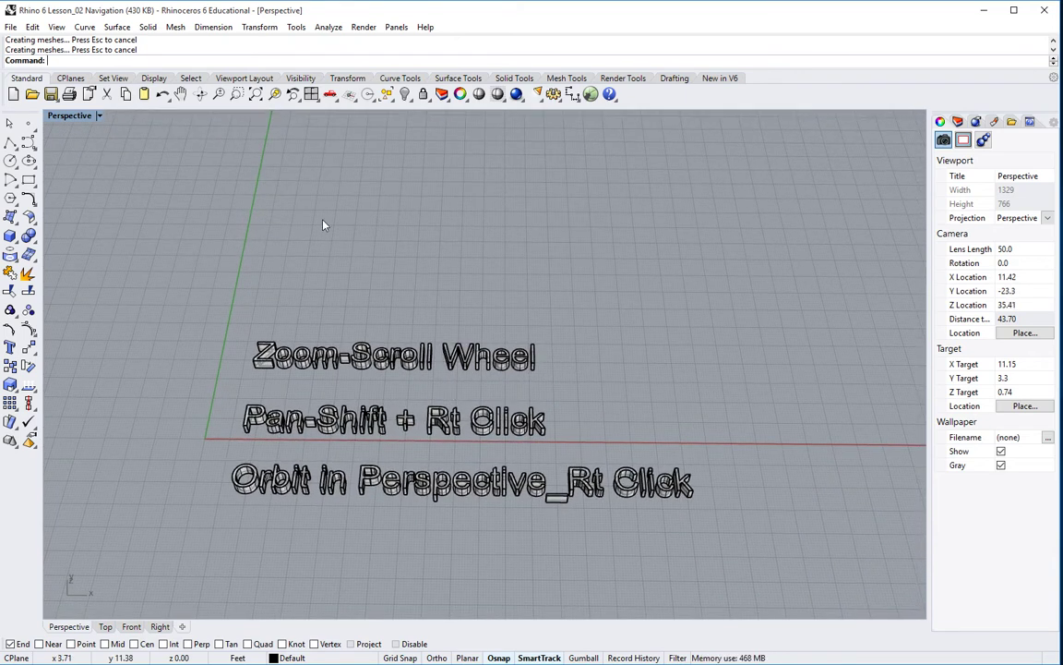
- Shift the Perspective view of the three text lines with the Pan tool and end the command
click(182, 96)
mouse_move(295, 208)
mouse_down()
mouse_move(245, 216)
mouse_move(328, 229)
mouse_move(321, 225)
mouse_move(423, 230)
mouse_move(441, 221)
mouse_move(335, 219)
mouse_move(255, 197)
mouse_move(290, 199)
mouse_up()
key(Escape)
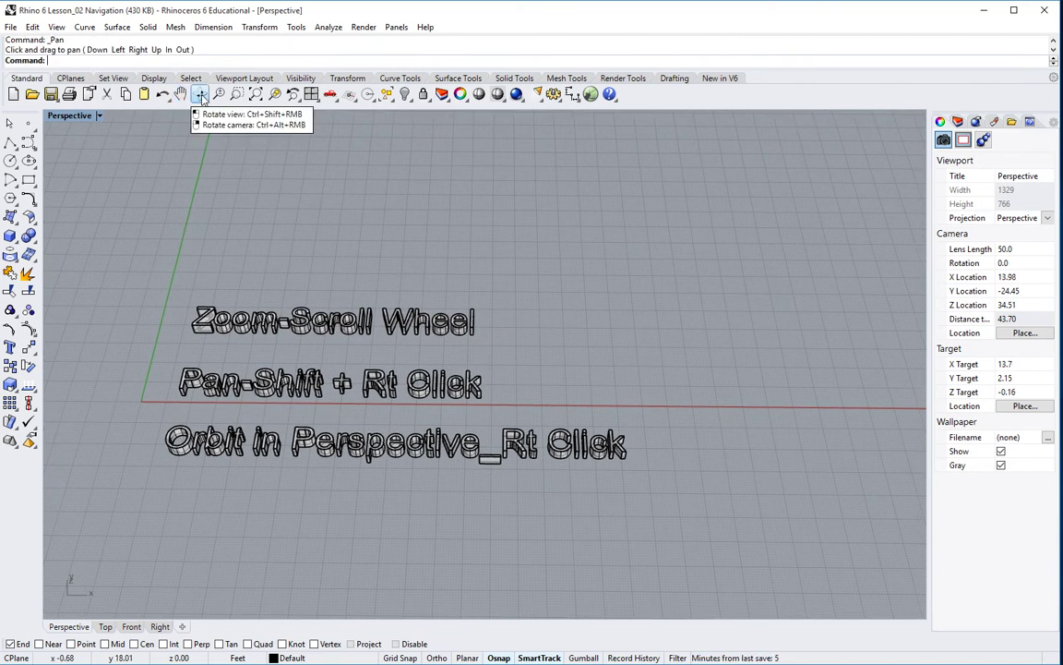
- Orbit the Perspective view with the Rotate View tool and window-zoom on the three text lines
click(201, 96)
drag(350, 254, 234, 137)
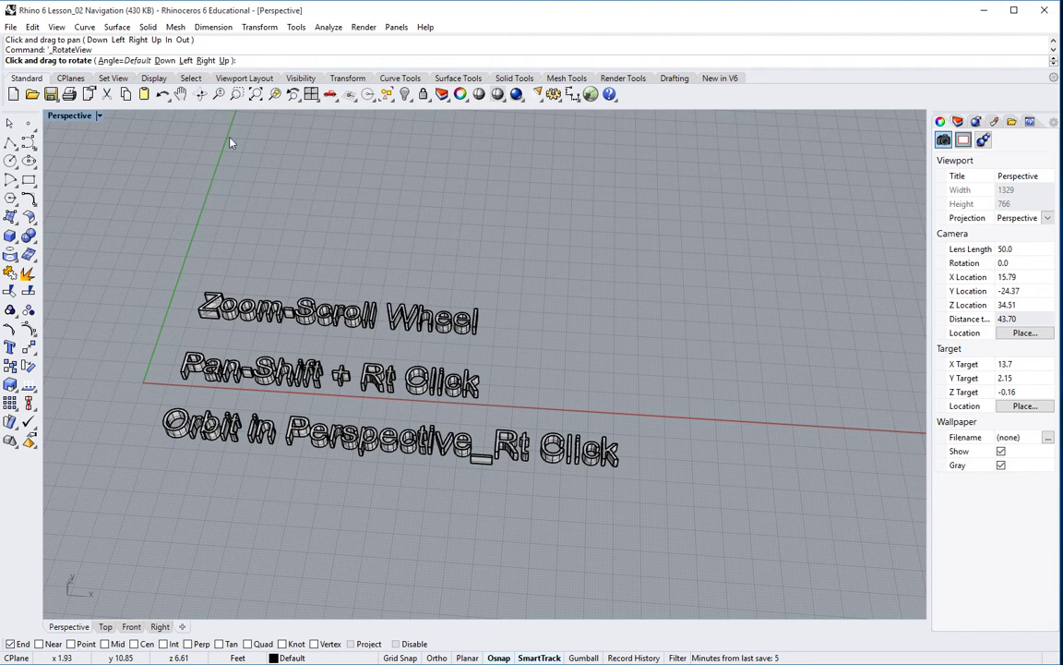
click(218, 93)
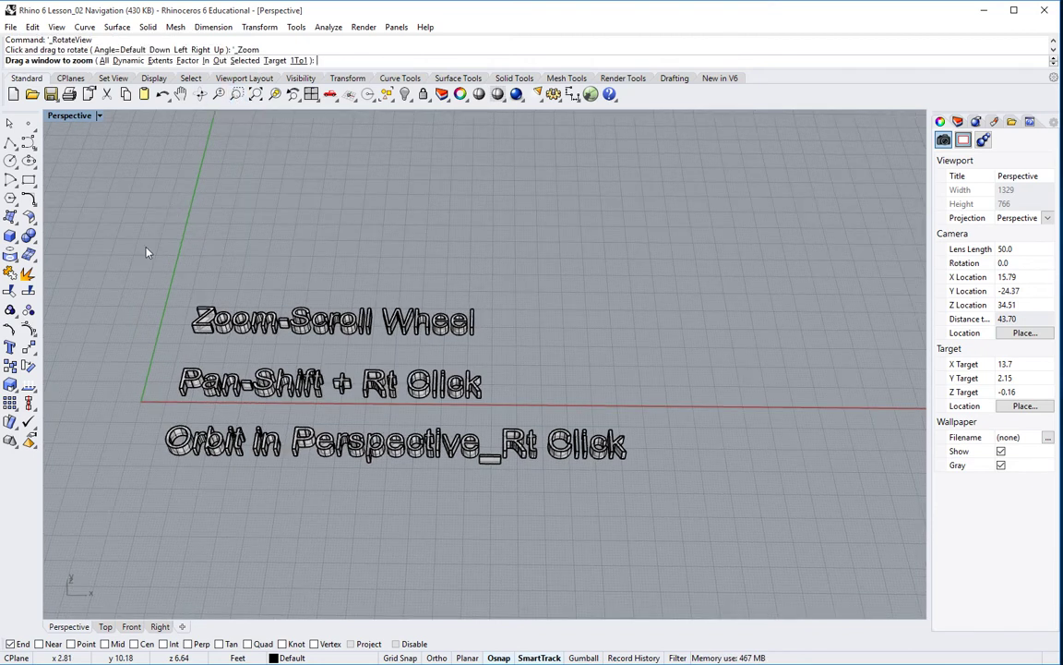
drag(122, 256, 669, 512)
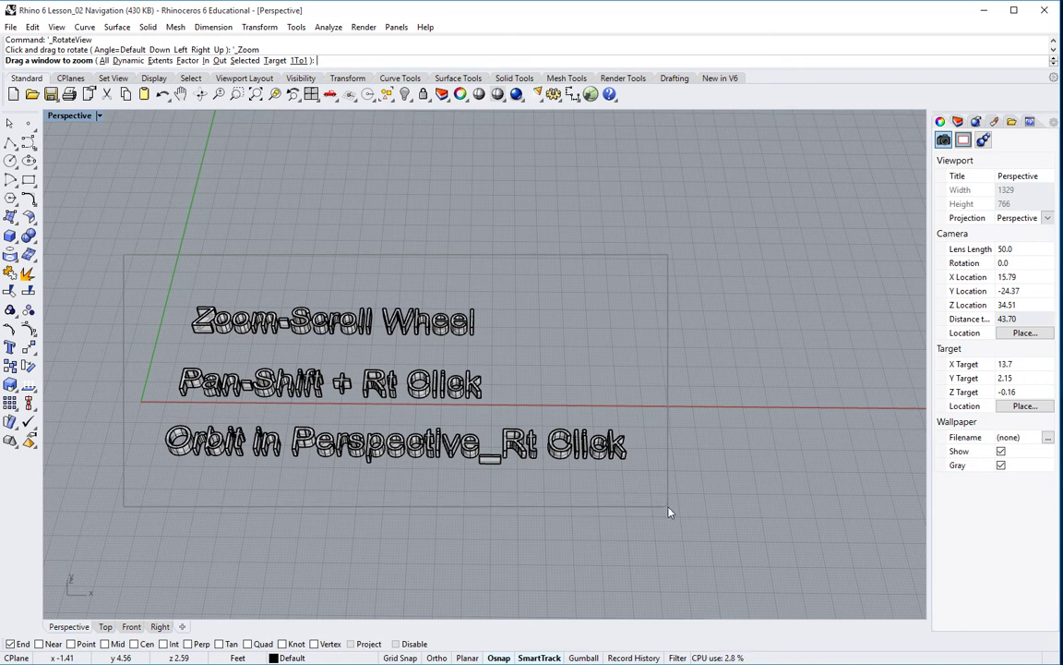
drag(670, 512, 641, 452)
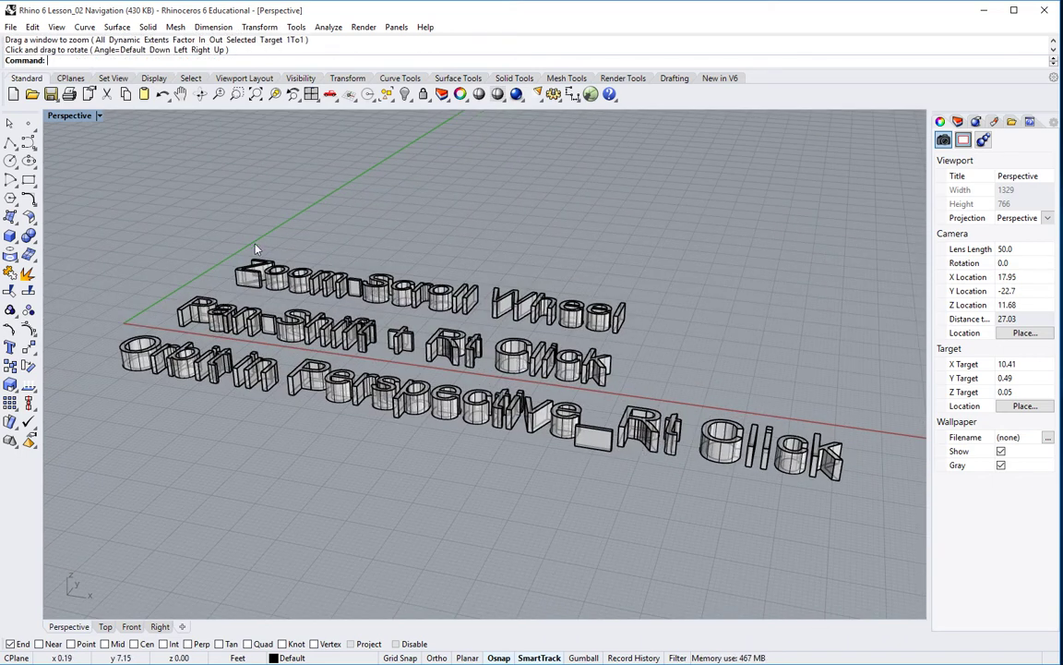
- Restore the four-viewport layout and zoom the Top and Perspective viewports far out from the text lines
double_click(73, 117)
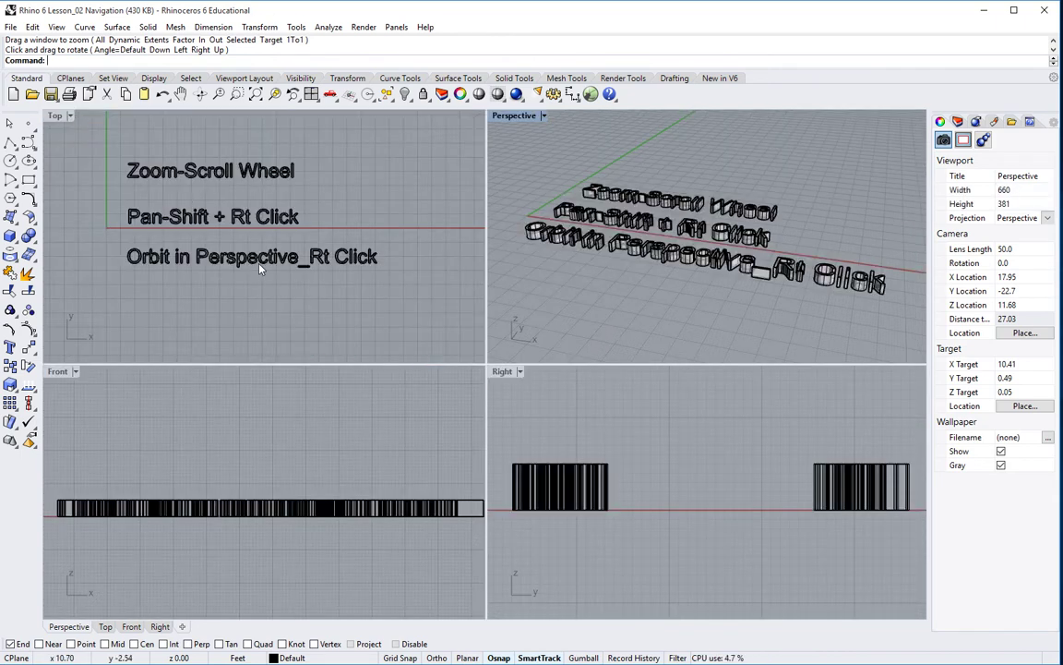
scroll(300, 258, down, 10)
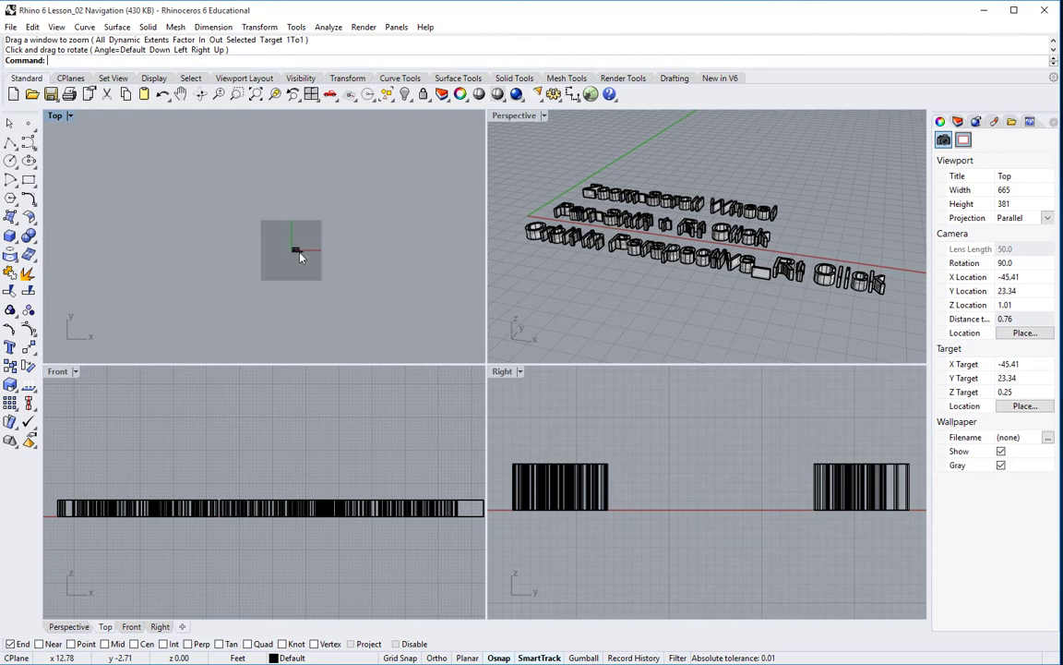
scroll(300, 257, down, 6)
click(602, 312)
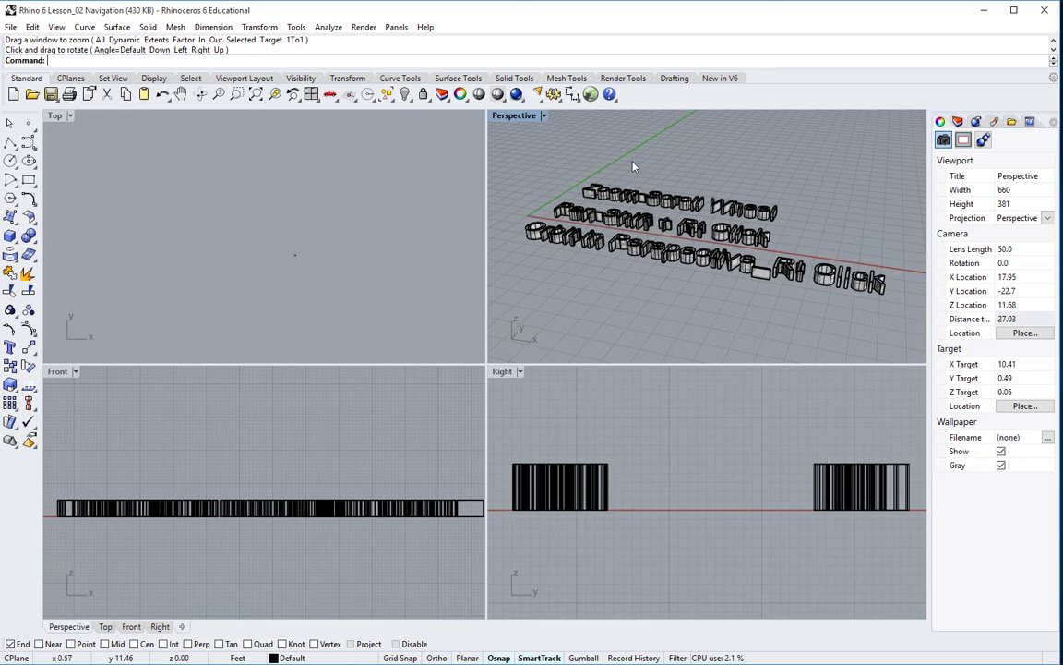
scroll(636, 175, down, 10)
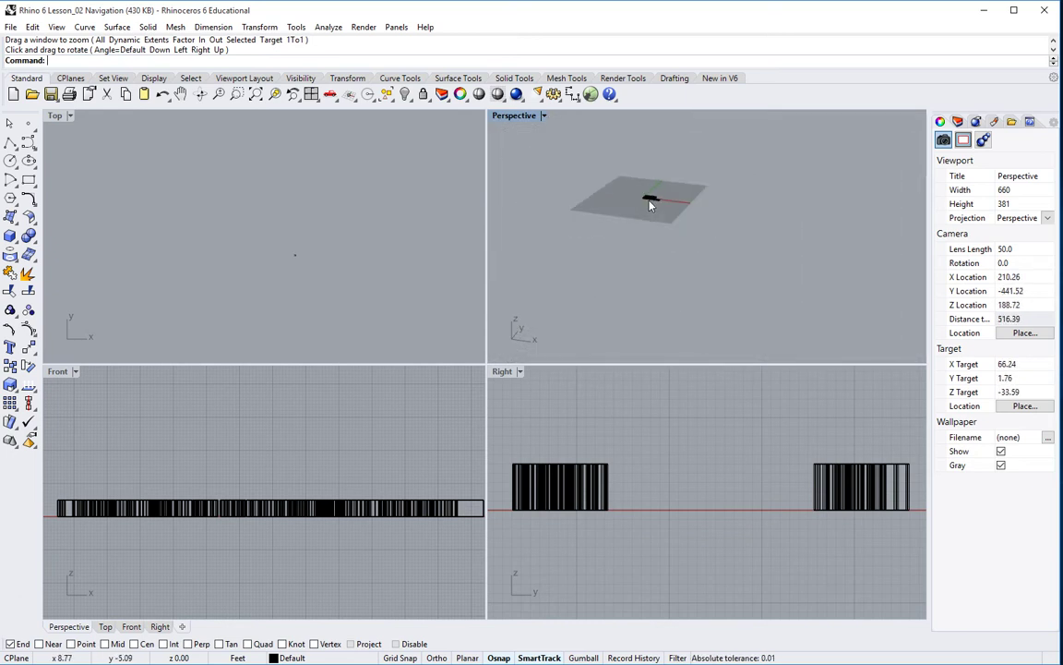
scroll(649, 204, down, 12)
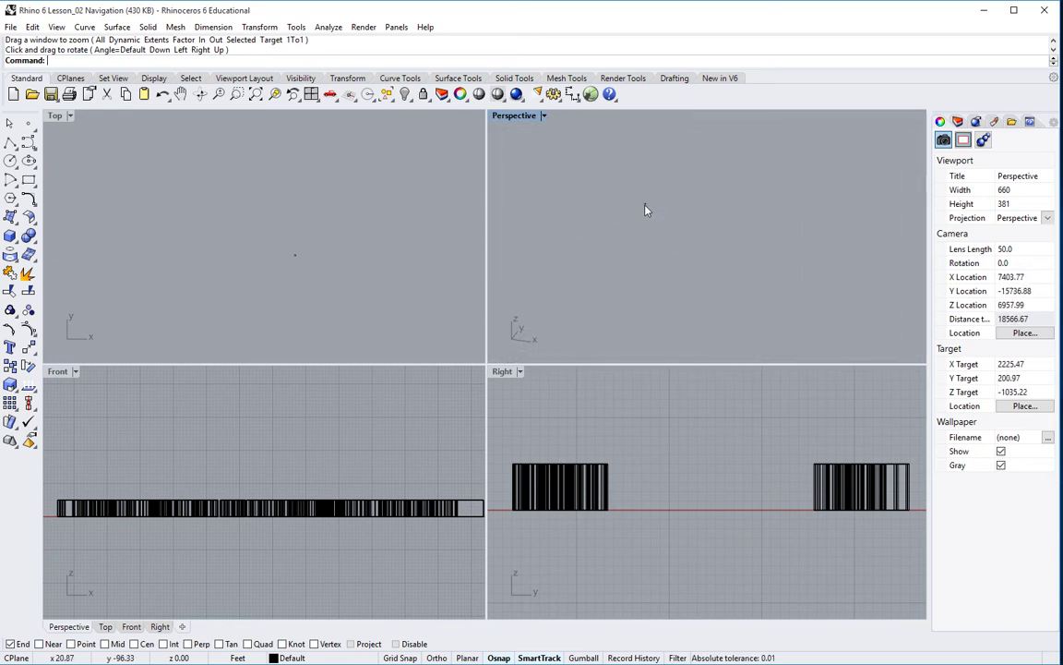
scroll(645, 210, down, 12)
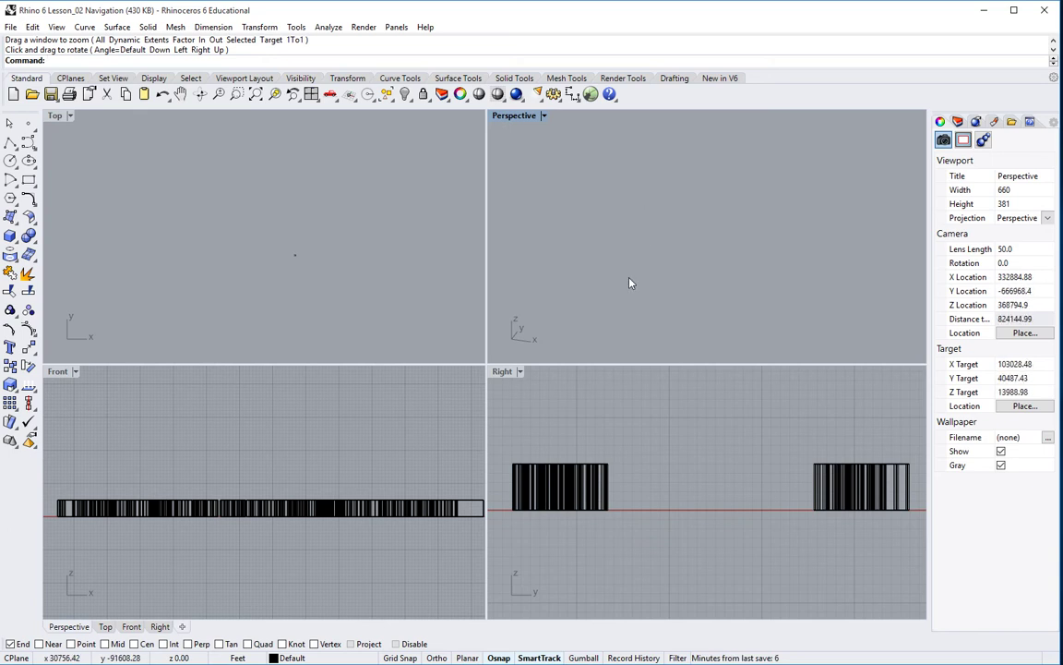
scroll(631, 281, down, 5)
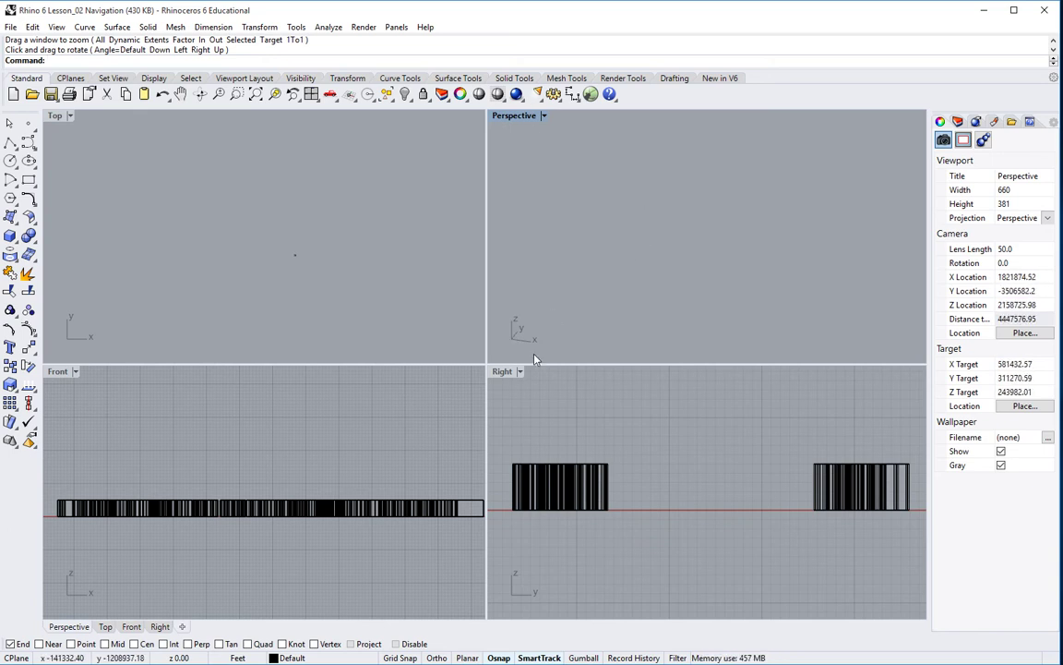
- Zoom the Right and Front viewports far out, and fit the text in all four views with Zoom Extents All Viewports
click(671, 433)
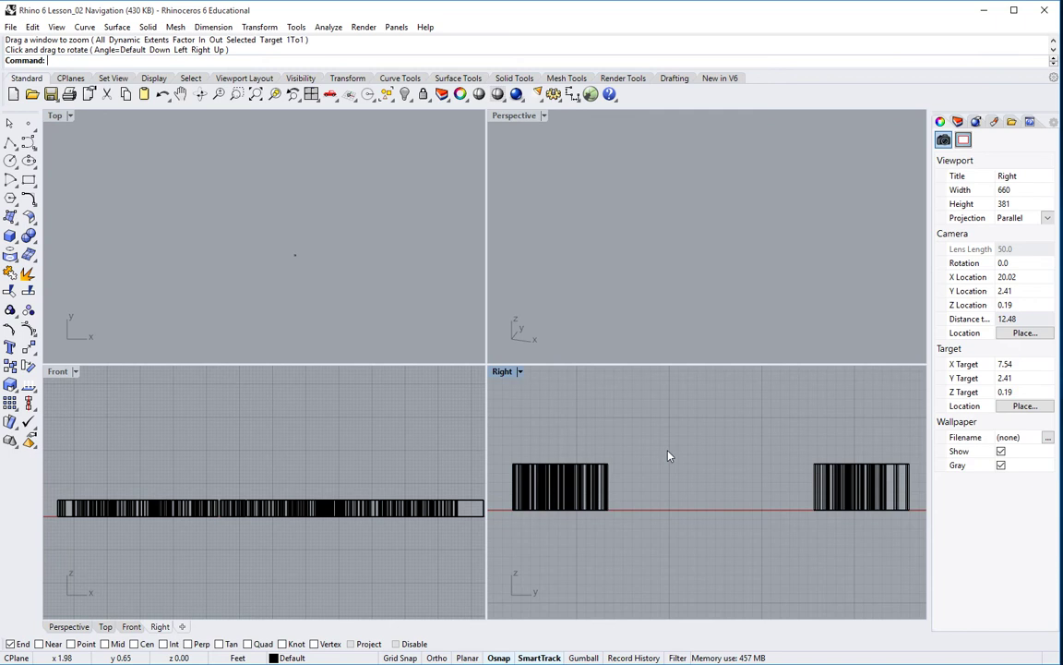
scroll(671, 454, down, 10)
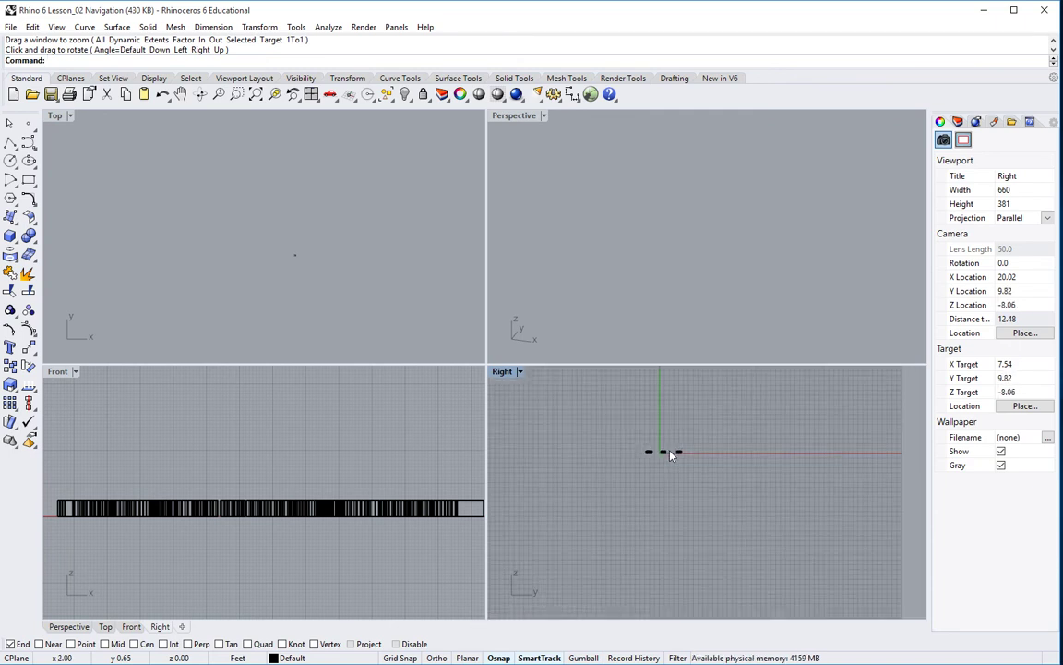
scroll(671, 452, down, 10)
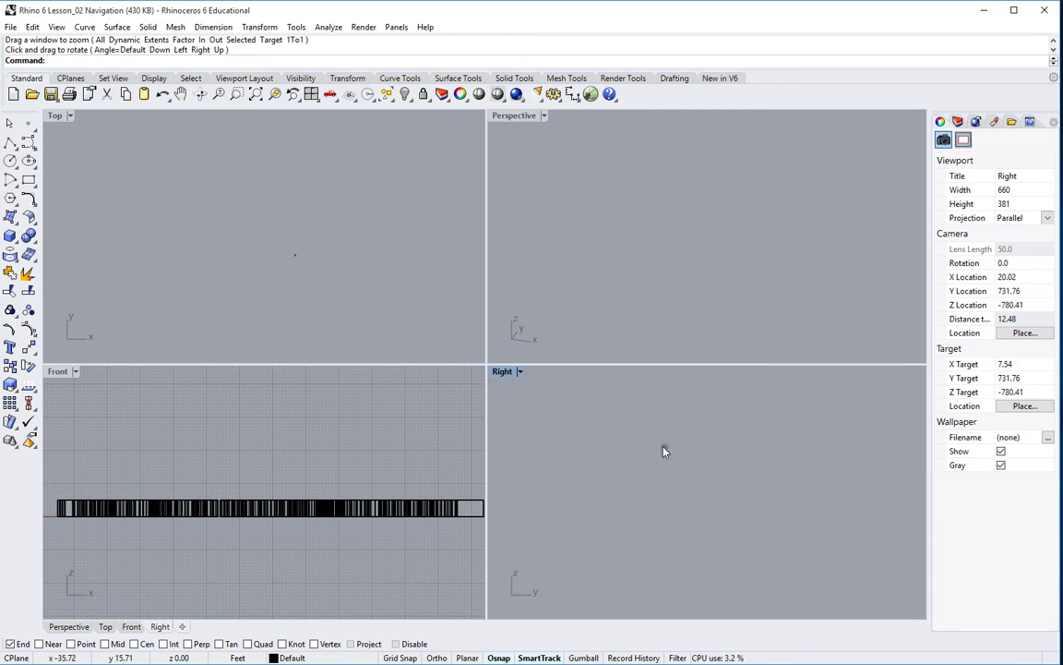
click(223, 431)
scroll(223, 431, down, 6)
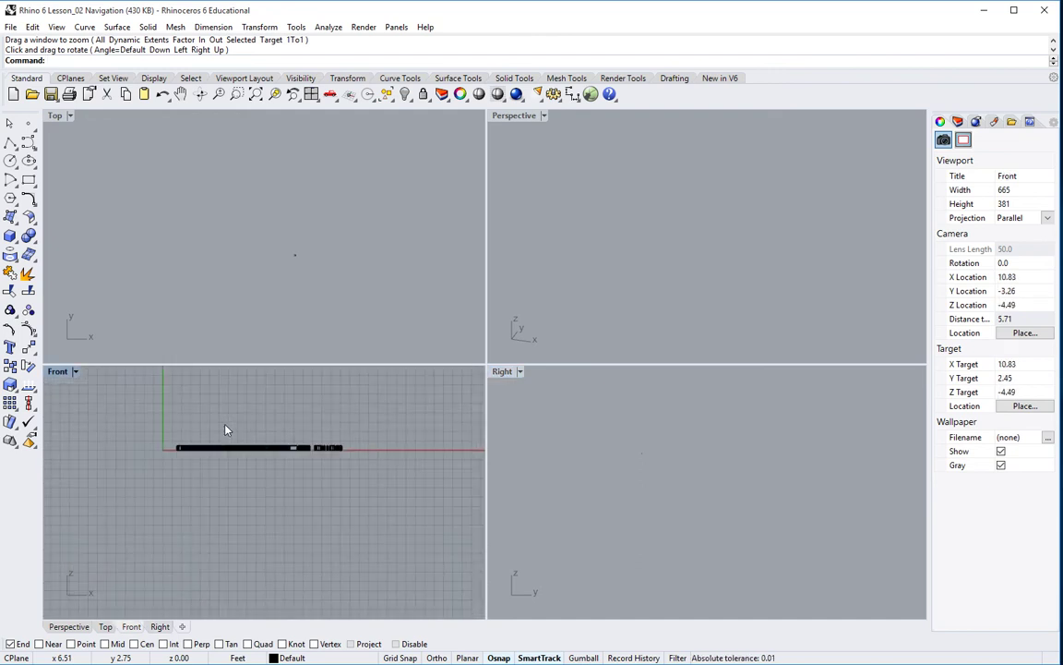
scroll(226, 430, down, 10)
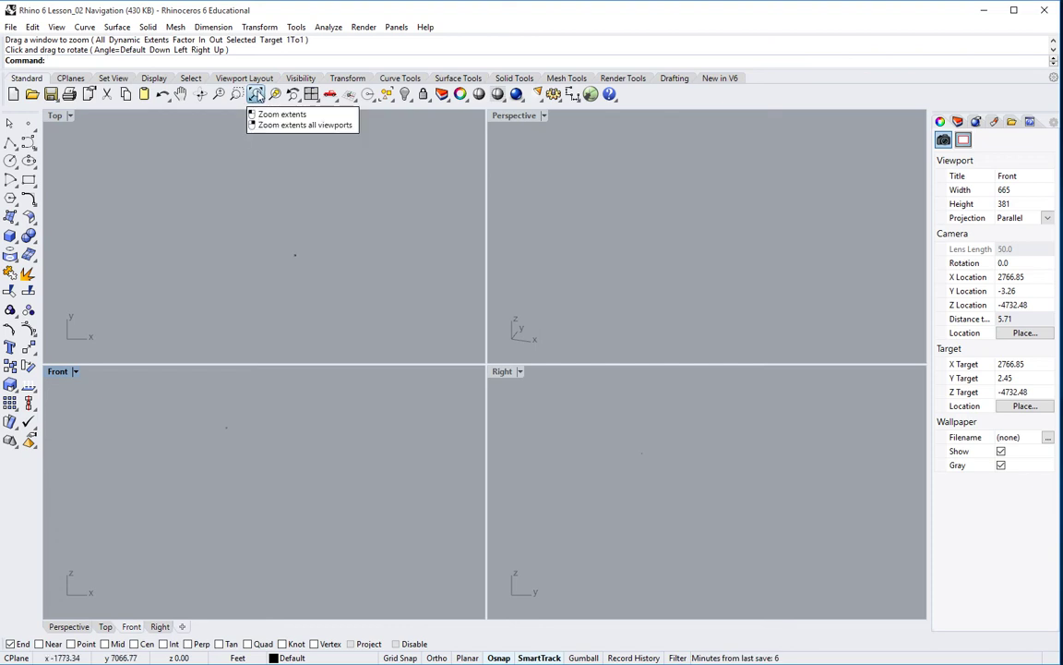
right_click(256, 94)
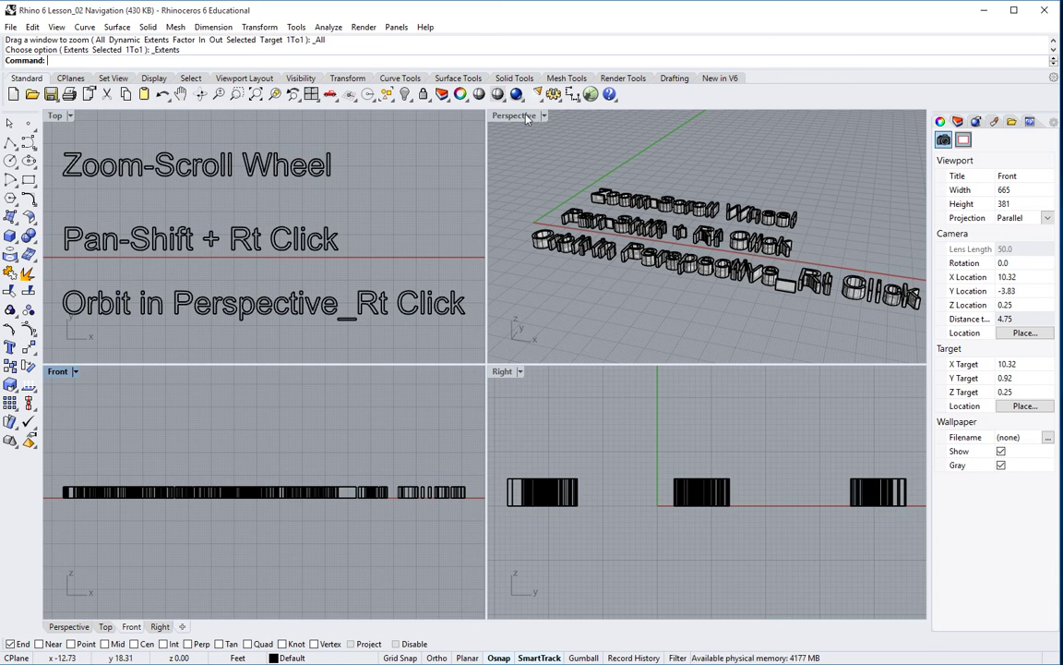
- Draw a rectangle in the Top viewport outside the grid, far to the lower right of the text lines
scroll(380, 203, down, 10)
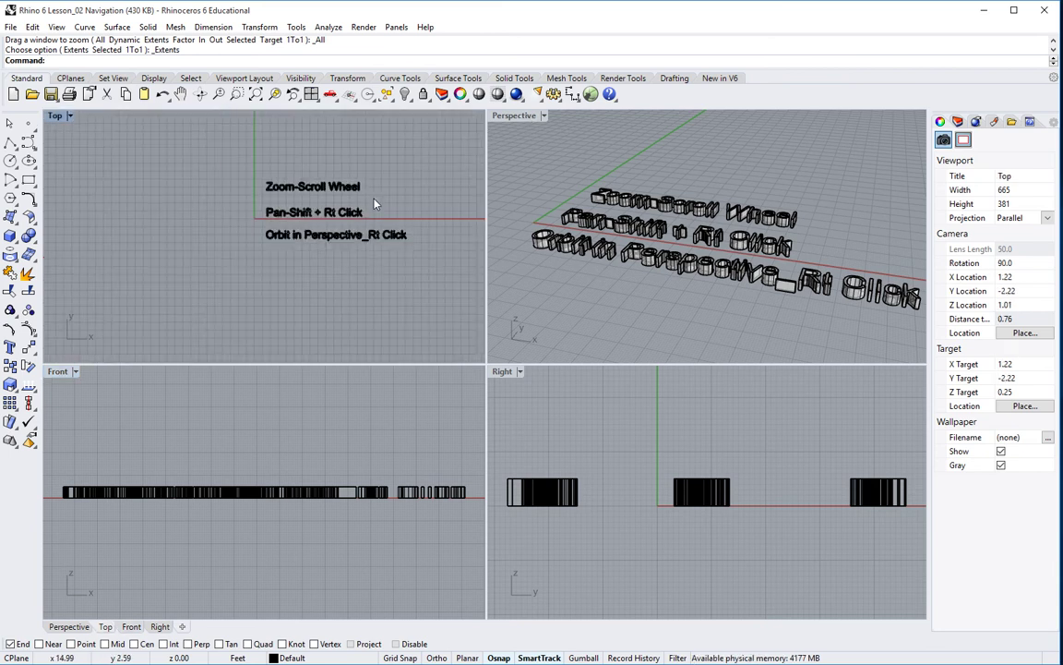
right_drag(352, 243, 205, 275)
scroll(226, 267, down, 5)
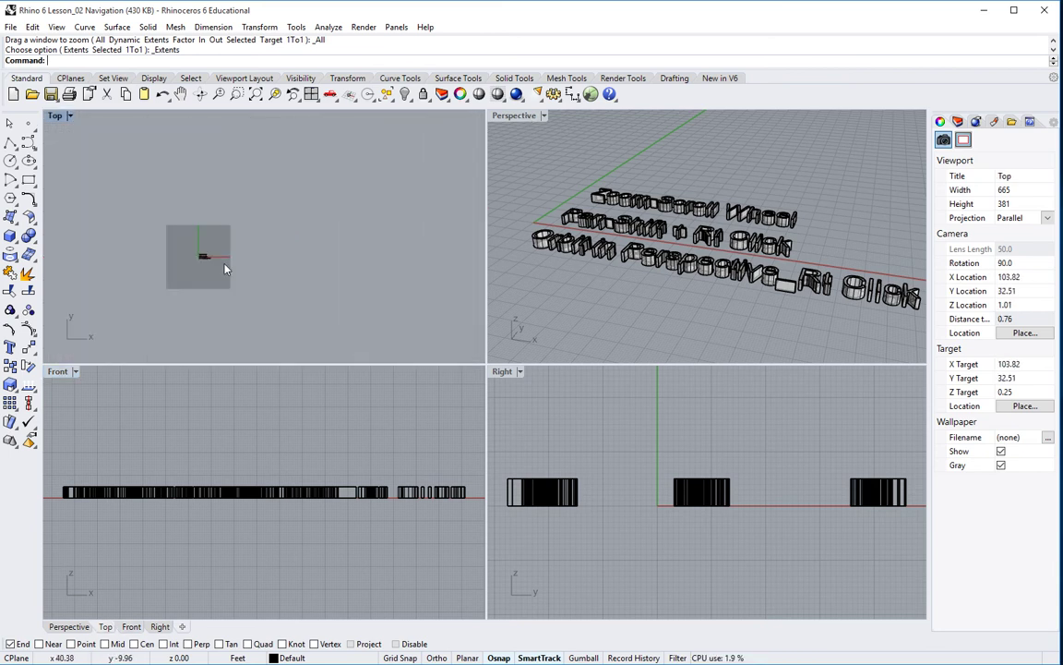
scroll(237, 268, up, 5)
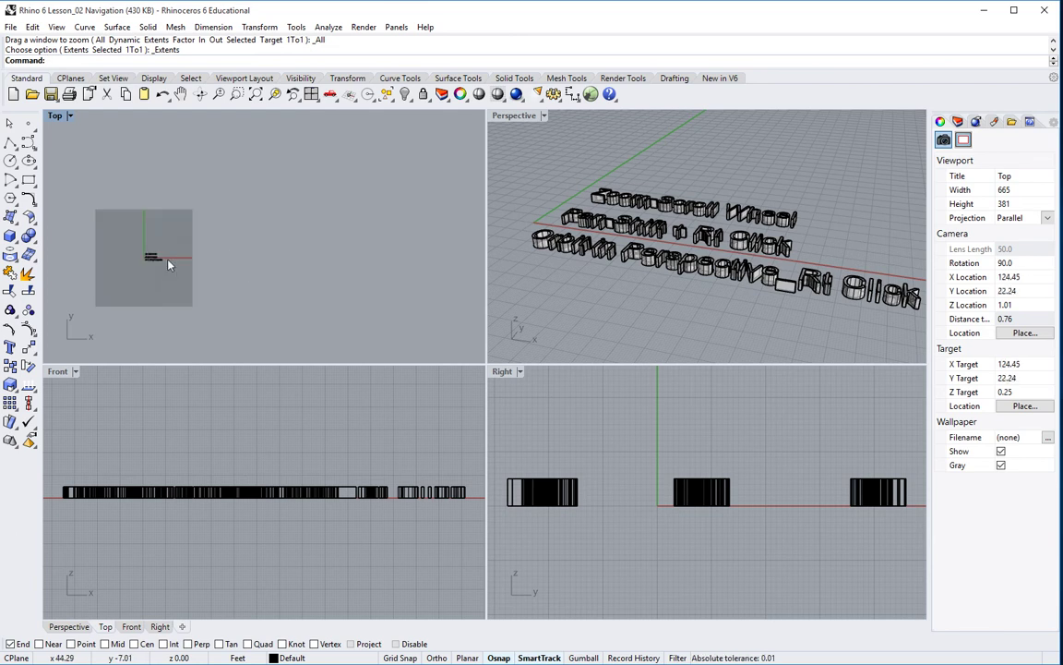
click(28, 180)
click(314, 302)
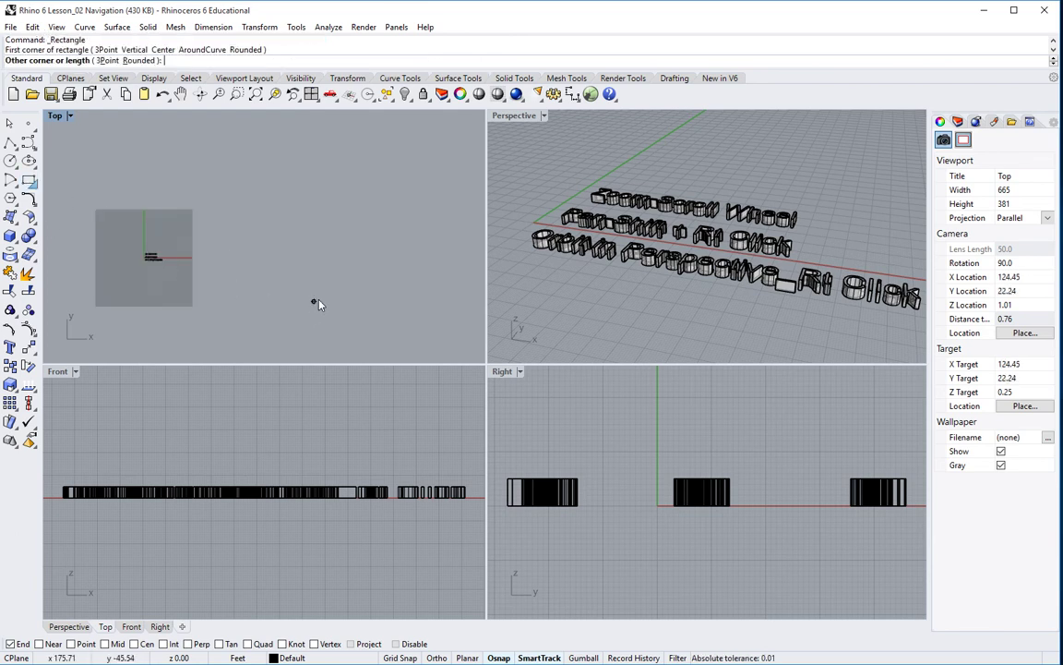
click(364, 270)
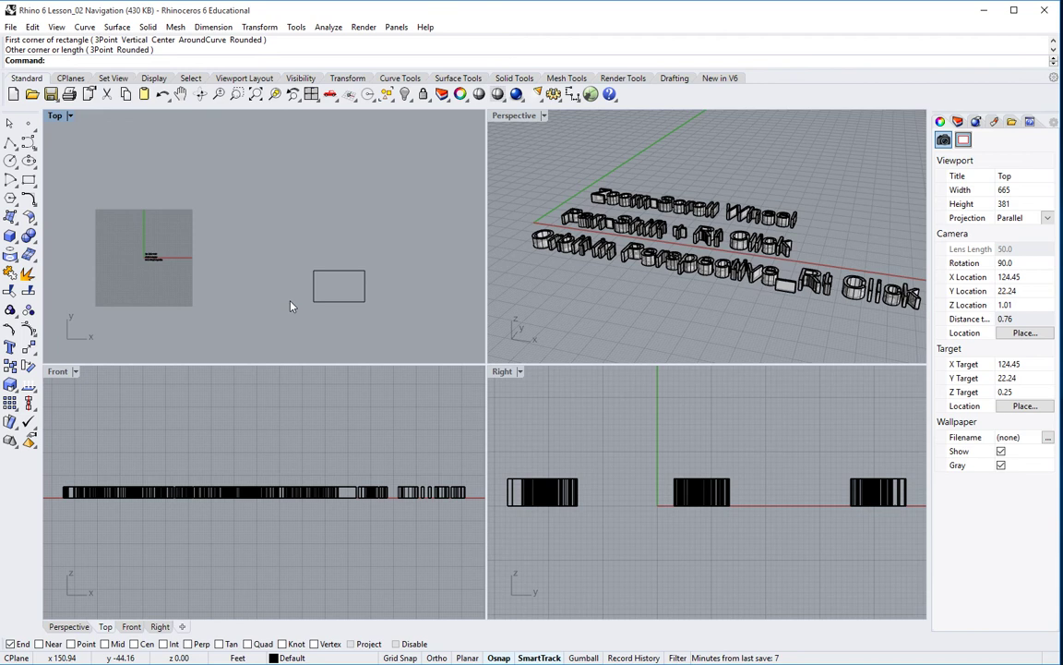
- Zoom in on the text lines in the Top viewport, and fit all geometry including the distant rectangle with Zoom Extents
scroll(292, 309, down, 5)
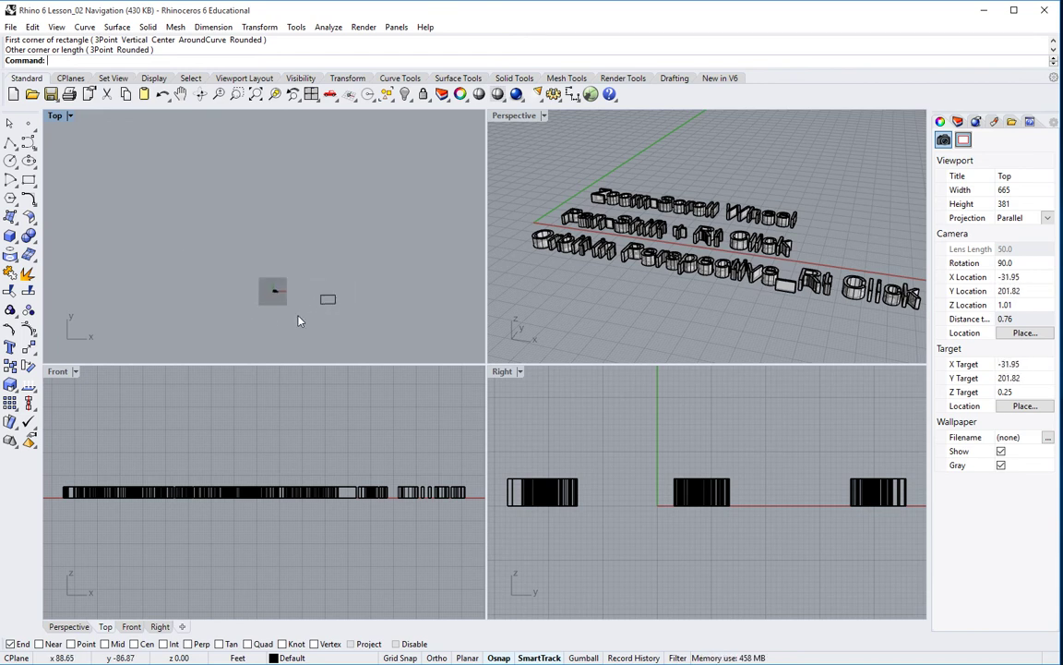
scroll(291, 305, up, 5)
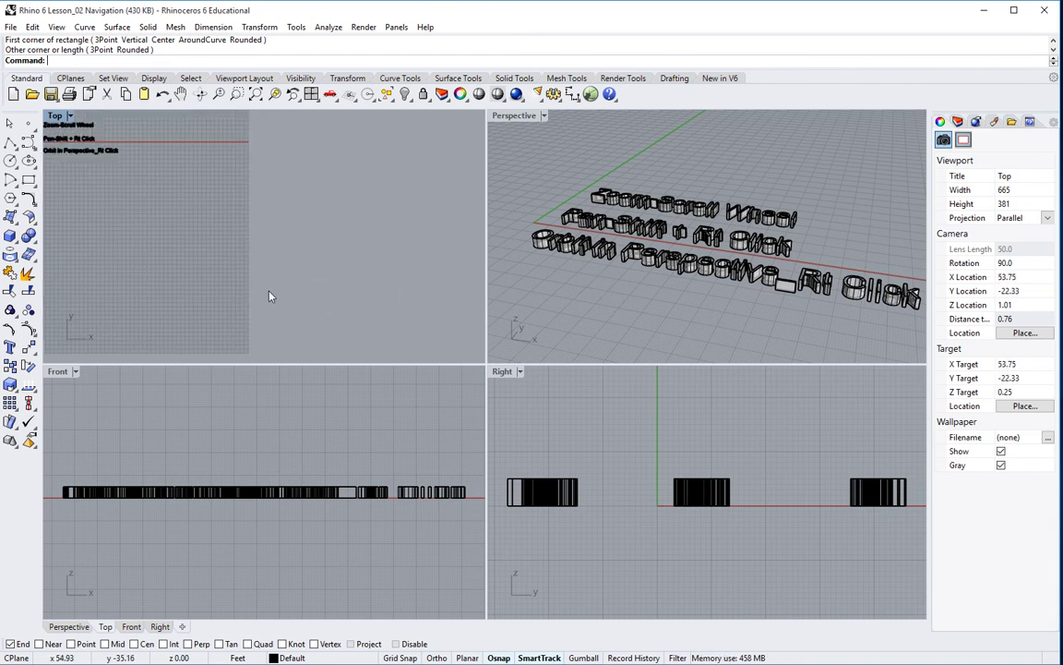
scroll(269, 295, up, 6)
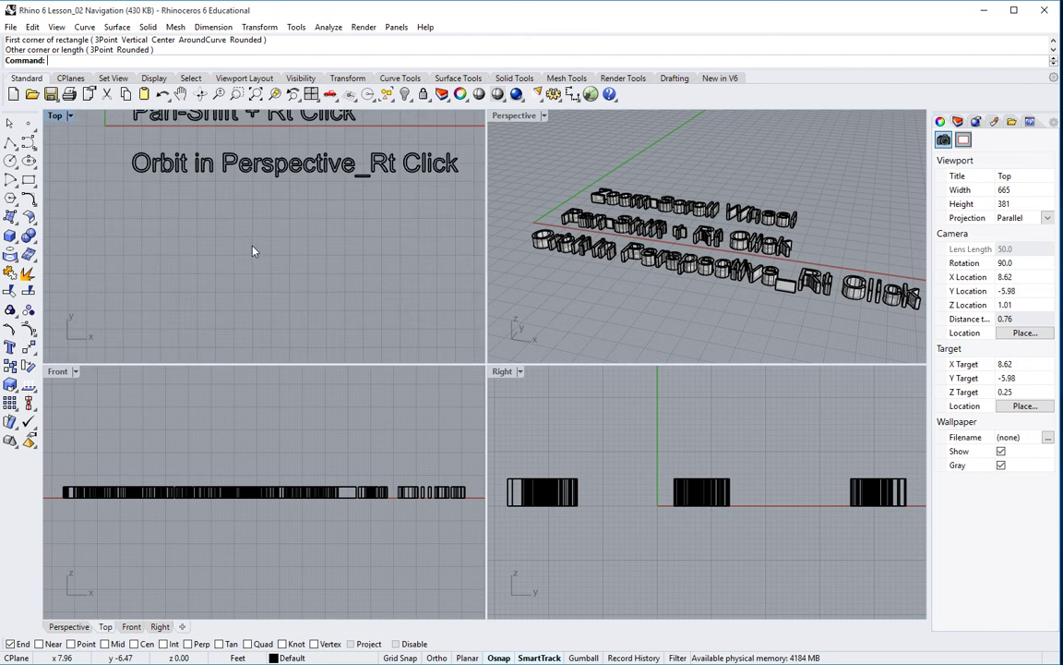
right_drag(254, 251, 270, 320)
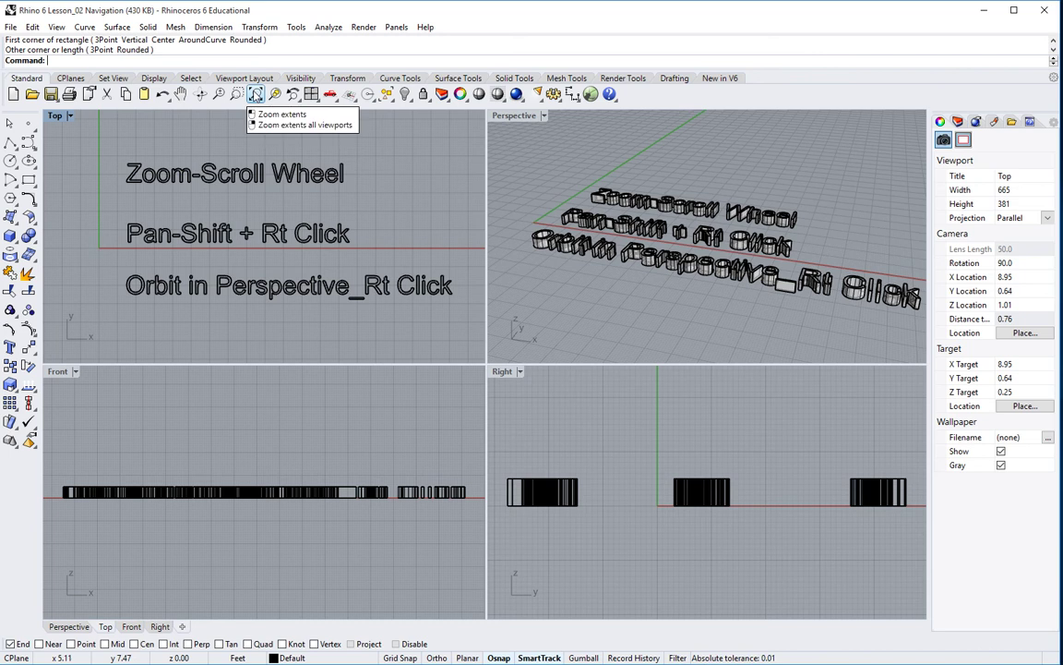
click(254, 94)
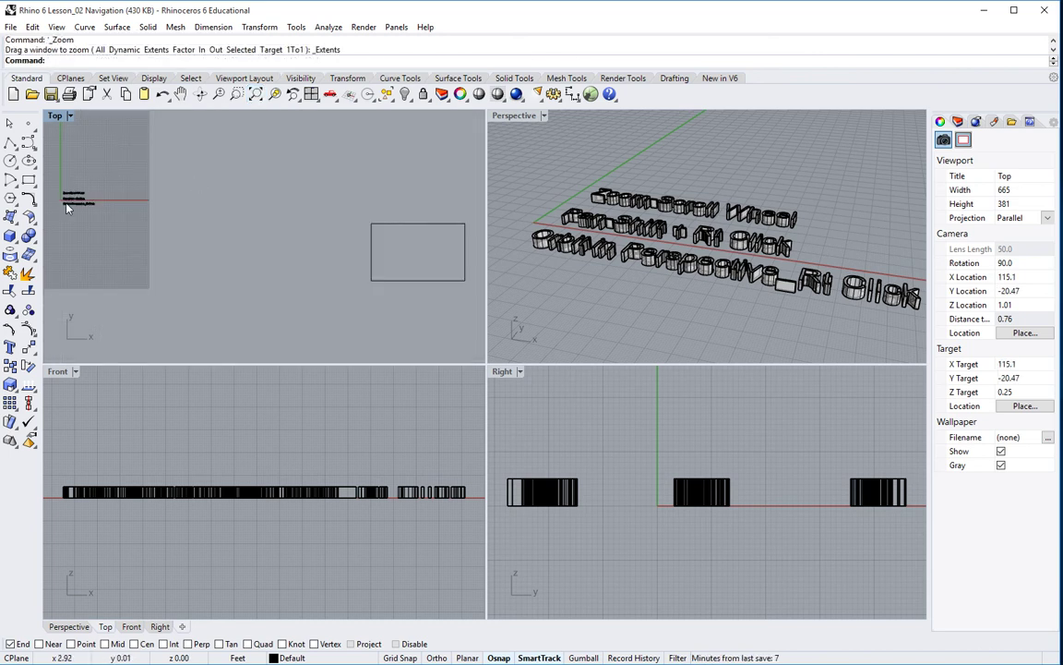
- Delete the stray rectangle in the Top viewport and fit that view to the three text lines with Zoom Extents
click(390, 224)
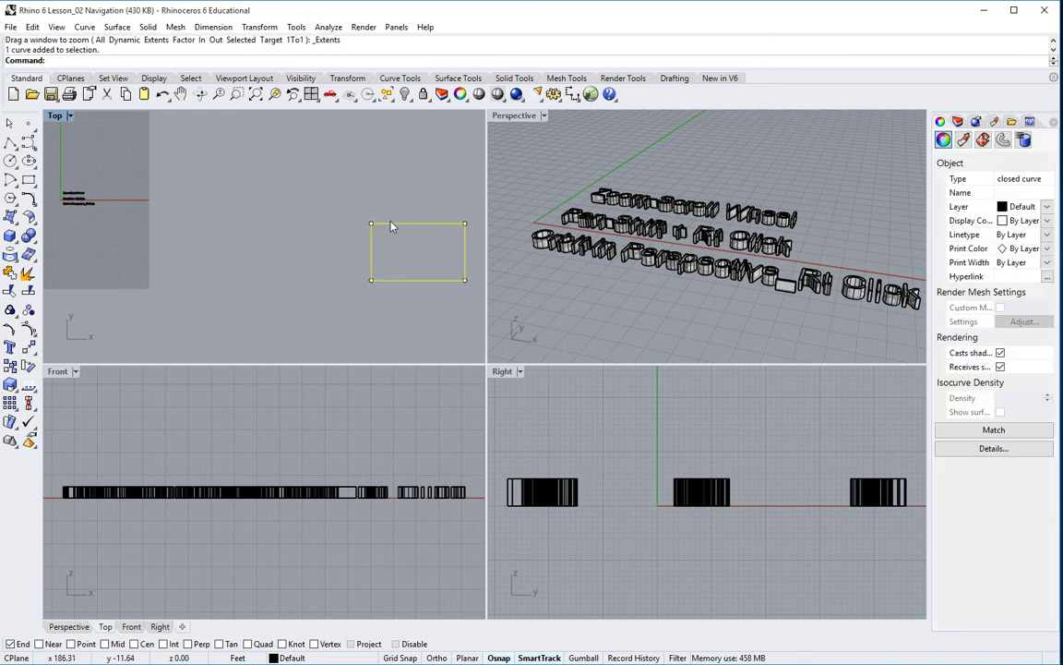
click(439, 330)
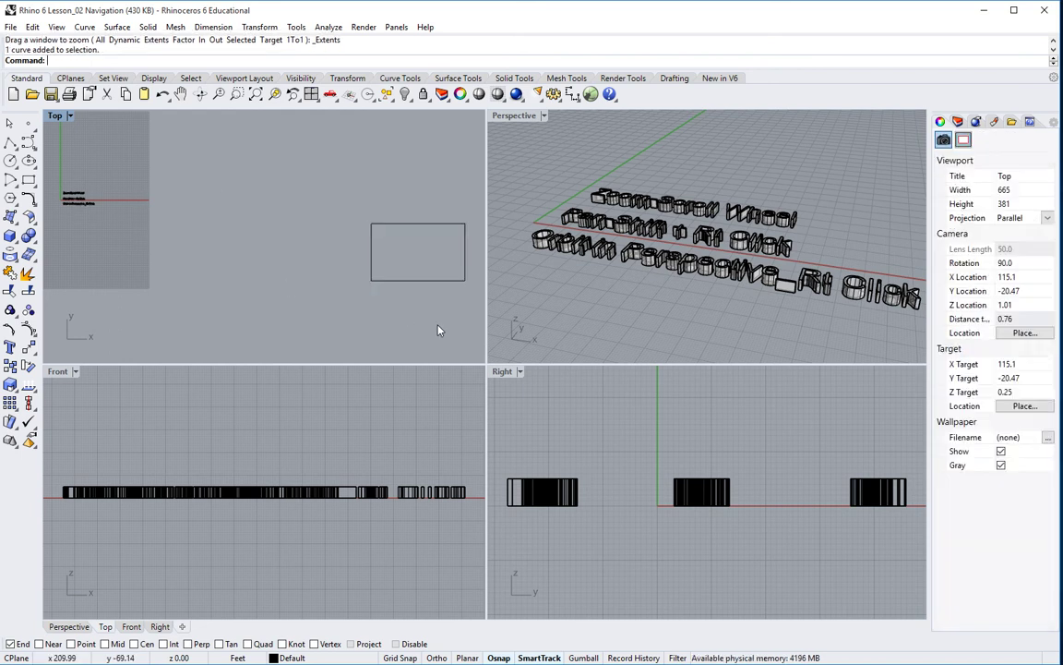
drag(360, 219, 360, 218)
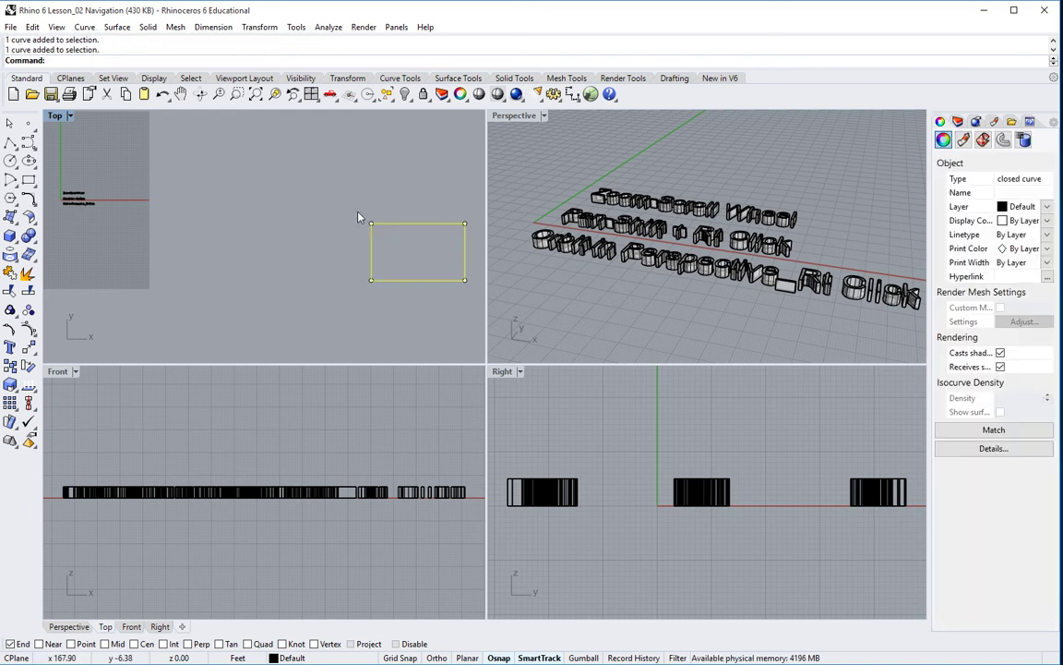
key(Delete)
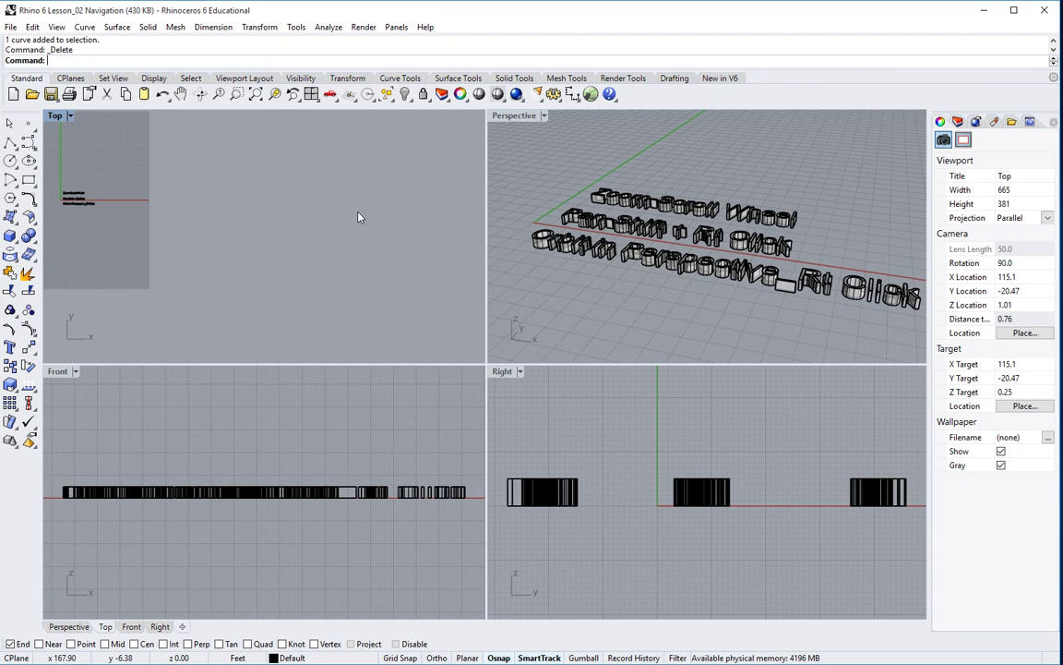
click(256, 96)
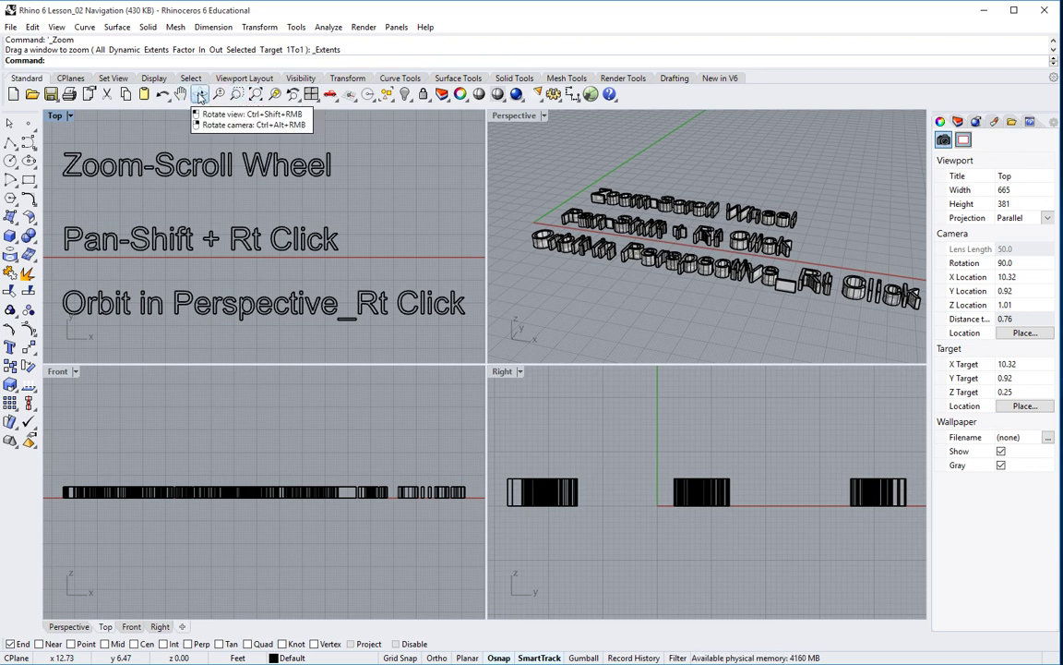
- Rotate the Top viewport with the Rotate View tool to a tilted angle on the text lines, leaving nothing selected
click(200, 96)
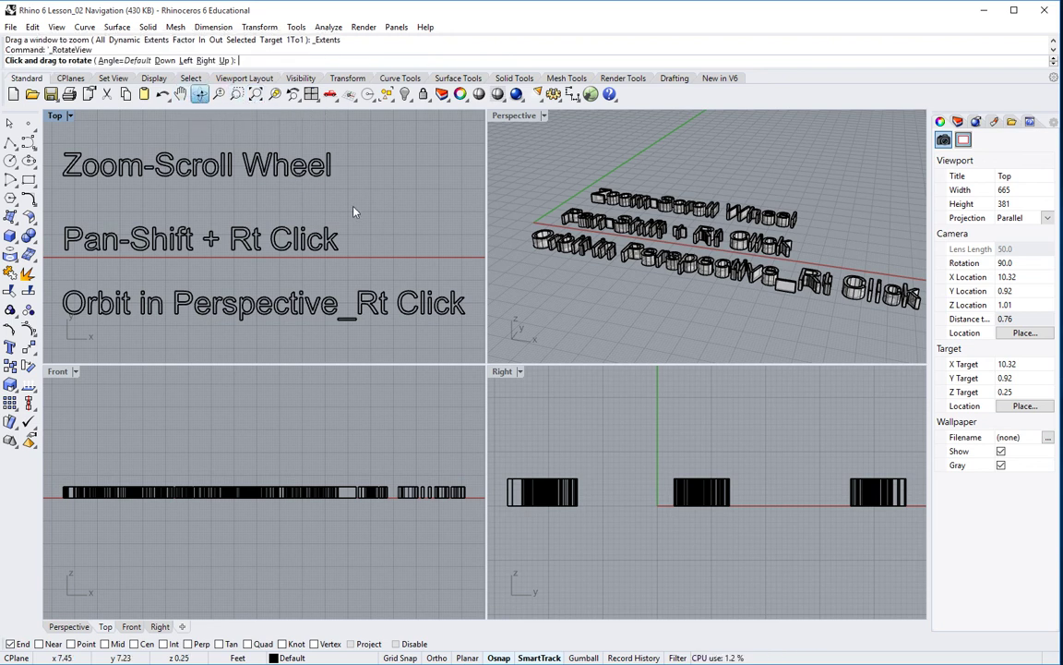
drag(318, 185, 335, 226)
scroll(335, 226, down, 3)
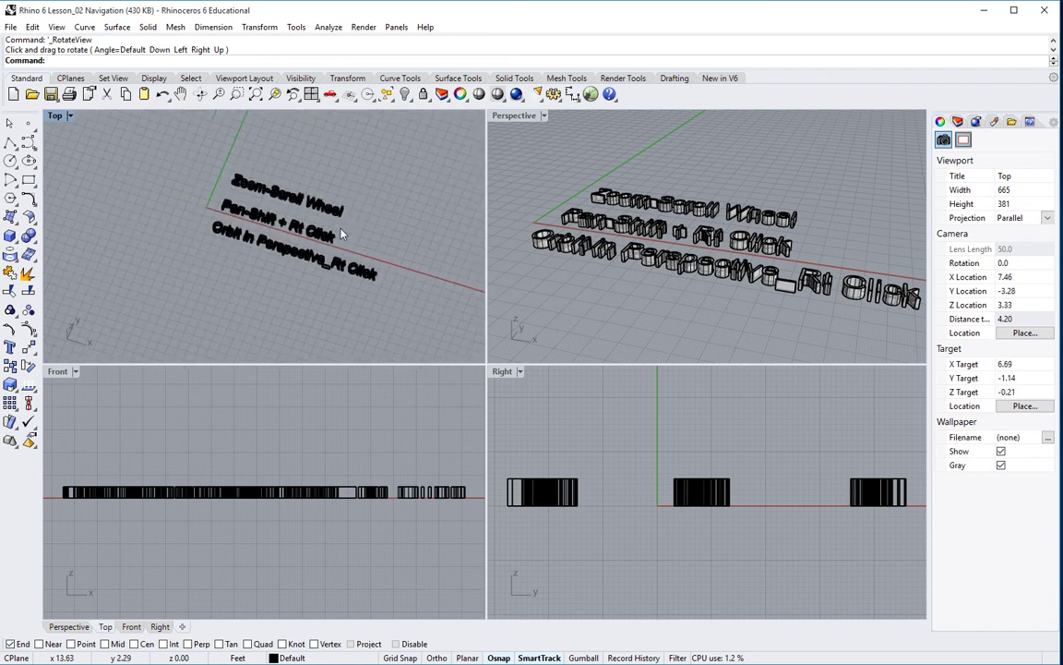
drag(334, 174, 244, 135)
click(373, 232)
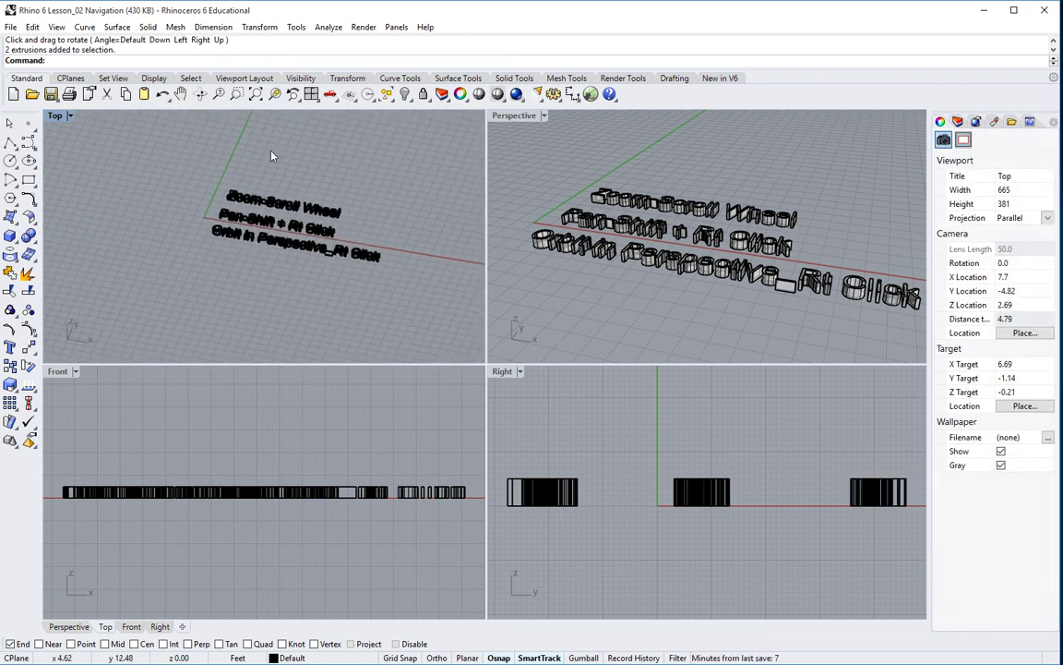
- Rotate the Top viewport further with the Rotate View tool to a lower, more oblique angle on the text lines
click(198, 95)
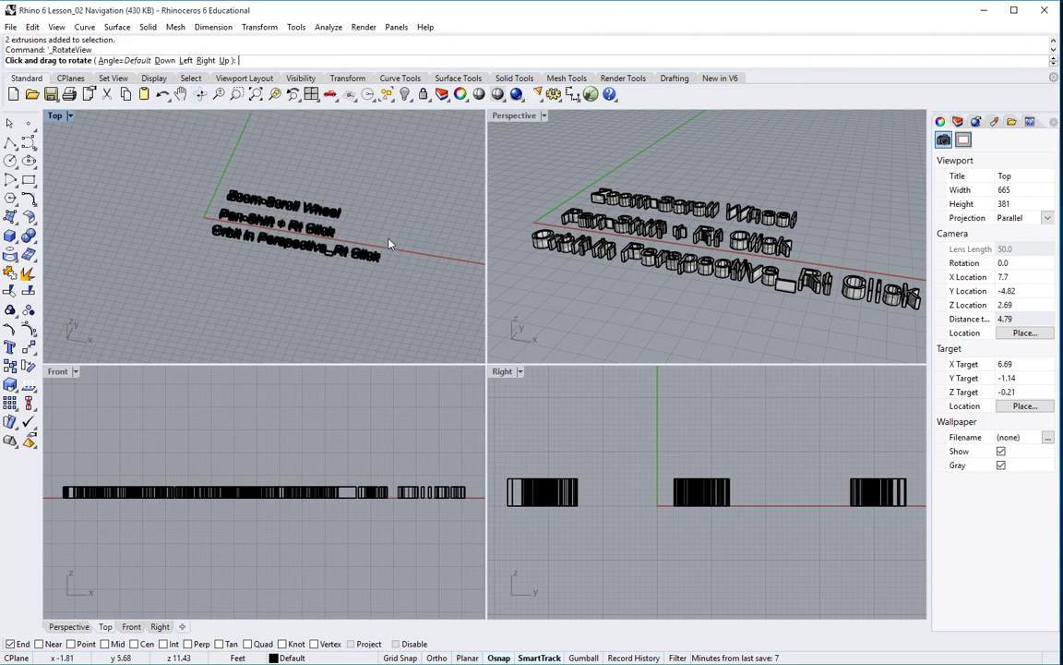
drag(369, 184, 374, 185)
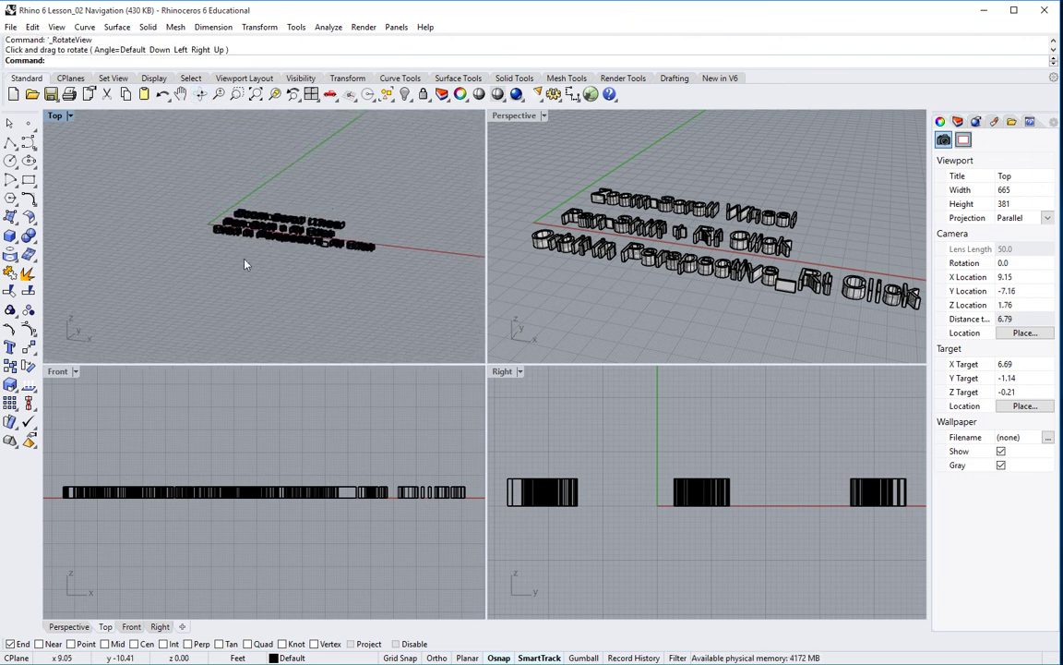
right_drag(244, 265, 195, 266)
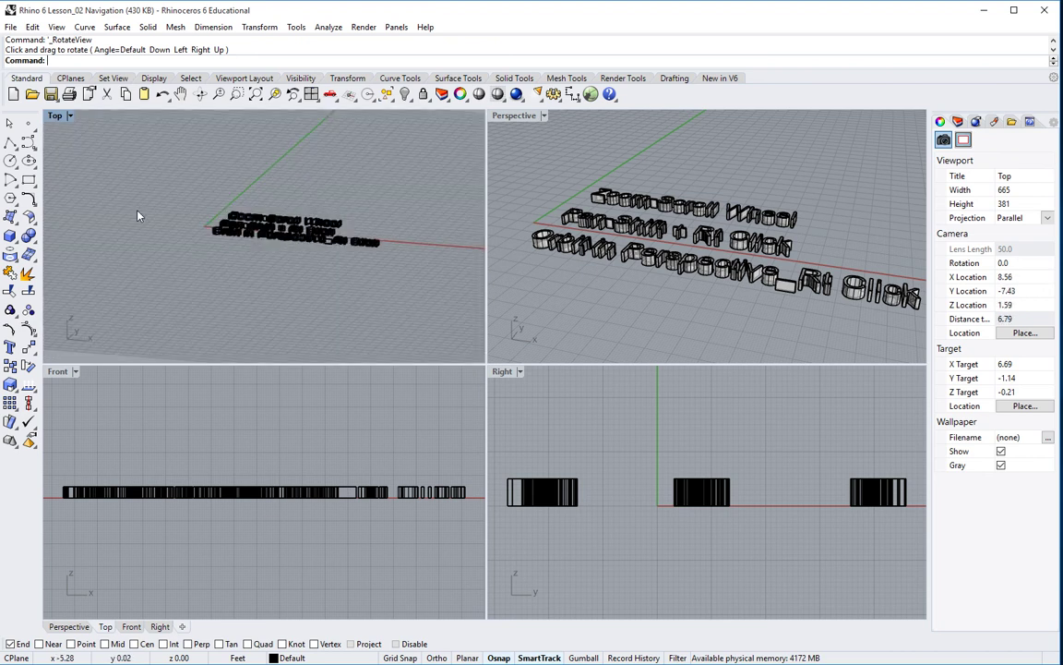
- Set the tilted Top viewport back to the standard Top view and zoom in on the three text lines
click(70, 117)
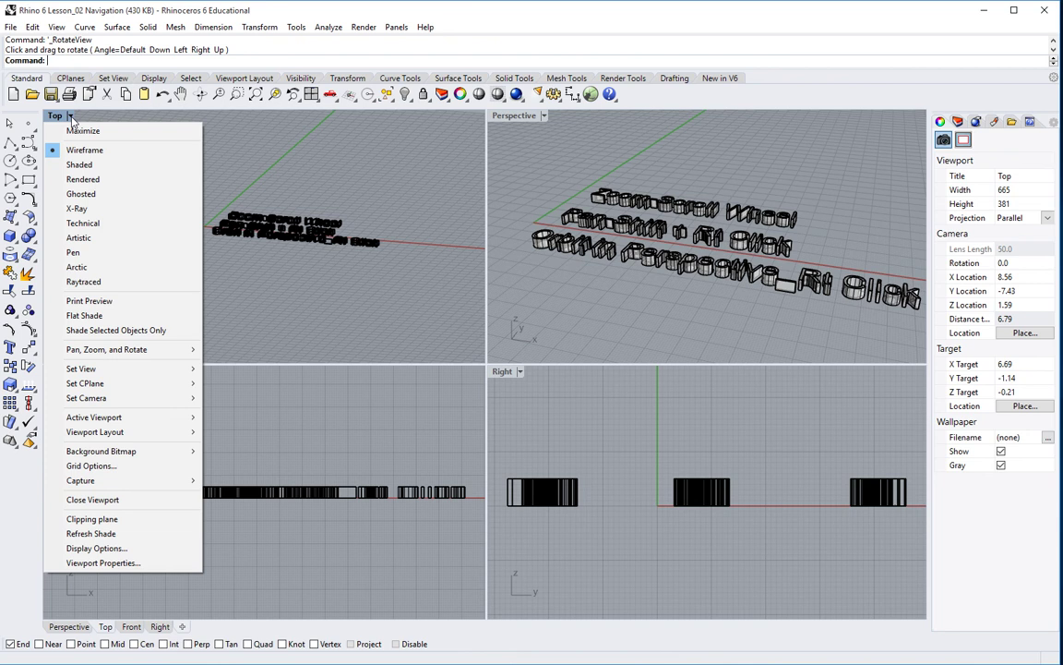
mouse_move(99, 370)
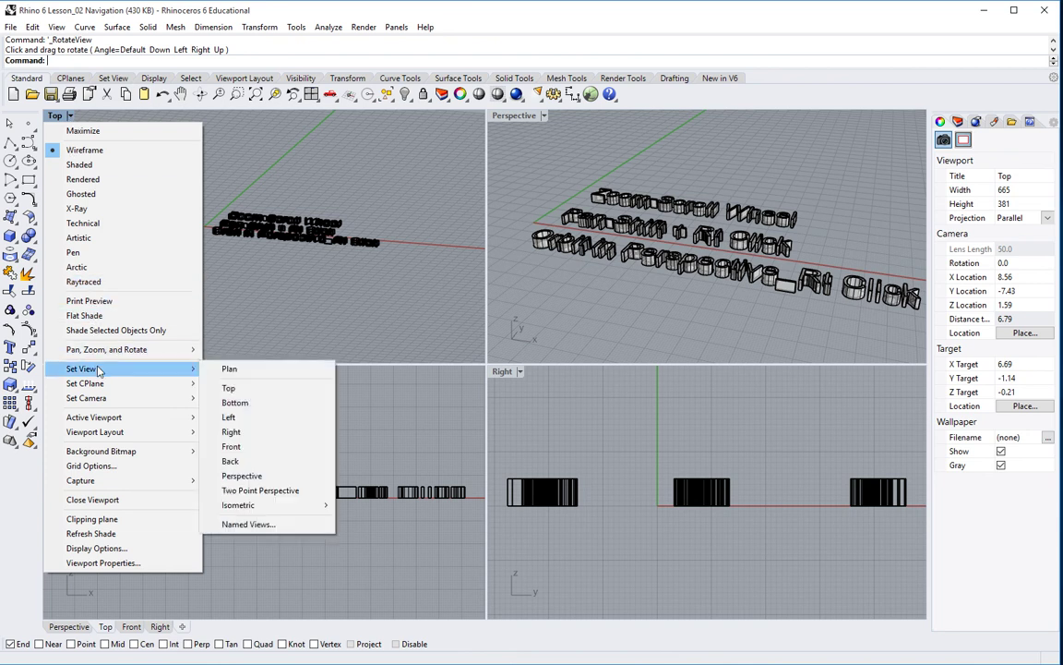
click(233, 391)
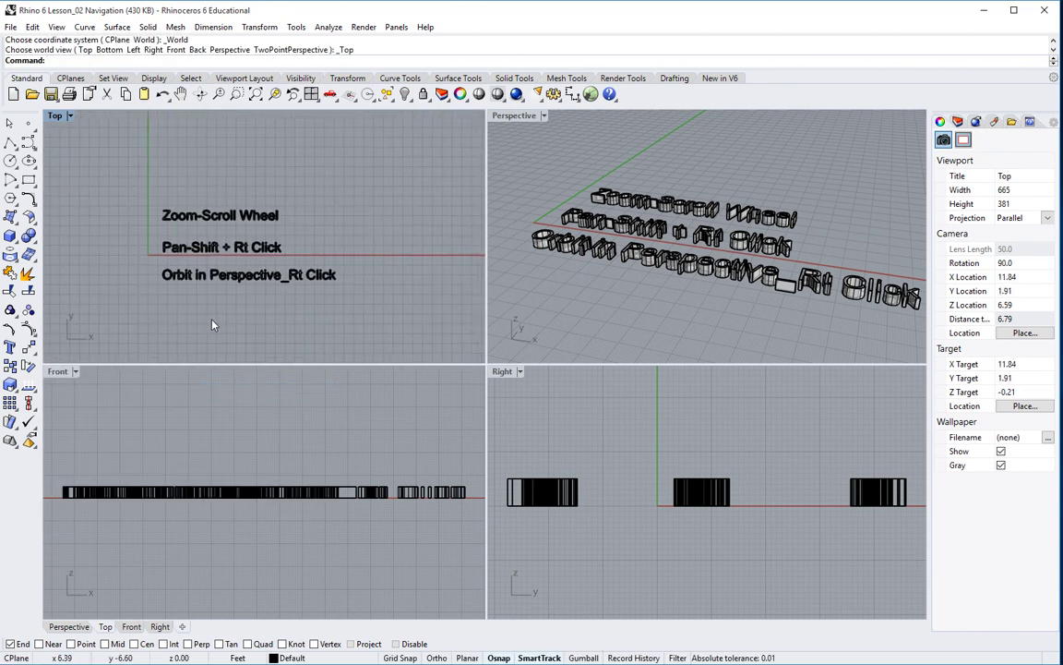
scroll(211, 324, up, 3)
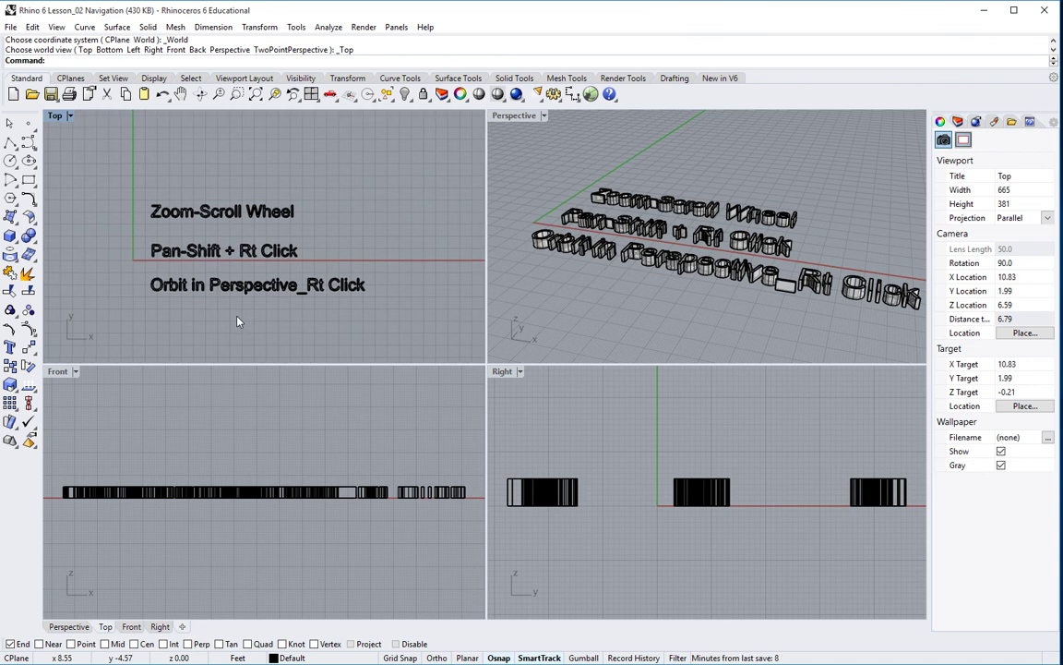